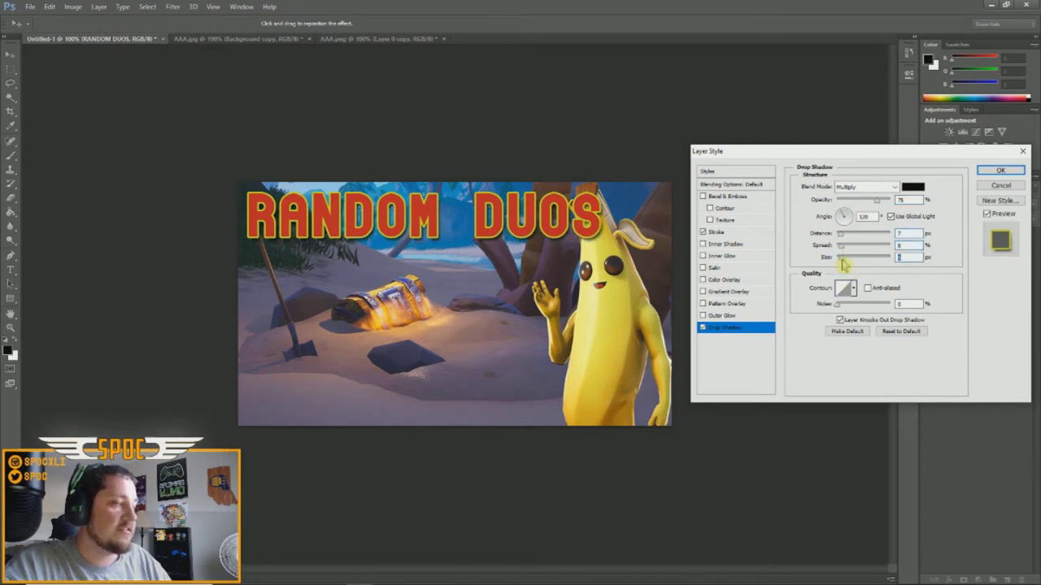
Apply the drop shadow and set all the RANDOM DUOS title letters to black.
{"action": "left_click", "coordinate": [1000, 172]}
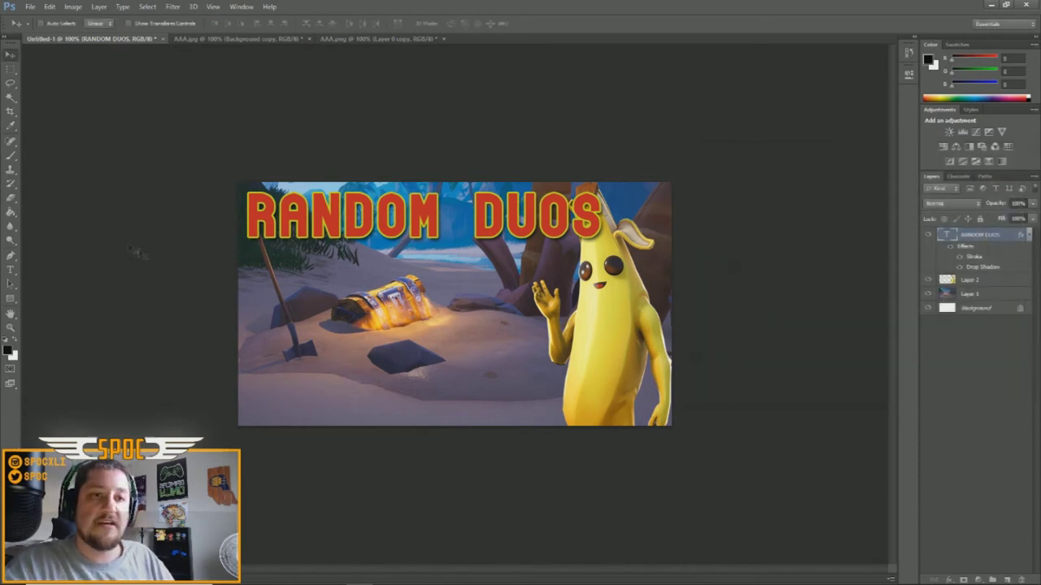
{"action": "left_click", "coordinate": [11, 270]}
{"action": "left_click", "coordinate": [372, 217]}
{"action": "key", "text": "ctrl+a"}
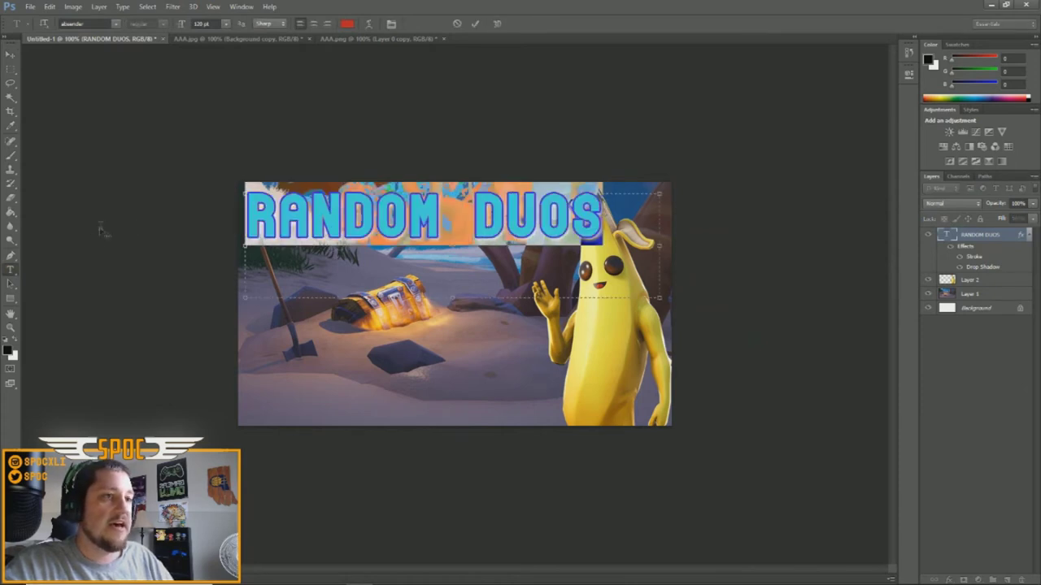
{"action": "left_click", "coordinate": [11, 348]}
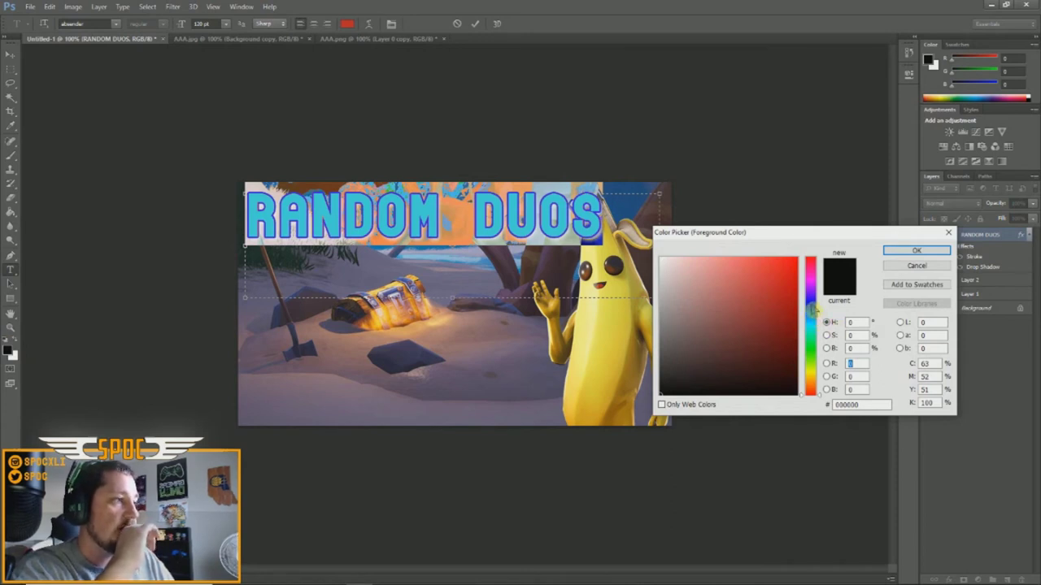
{"action": "left_click", "coordinate": [811, 305]}
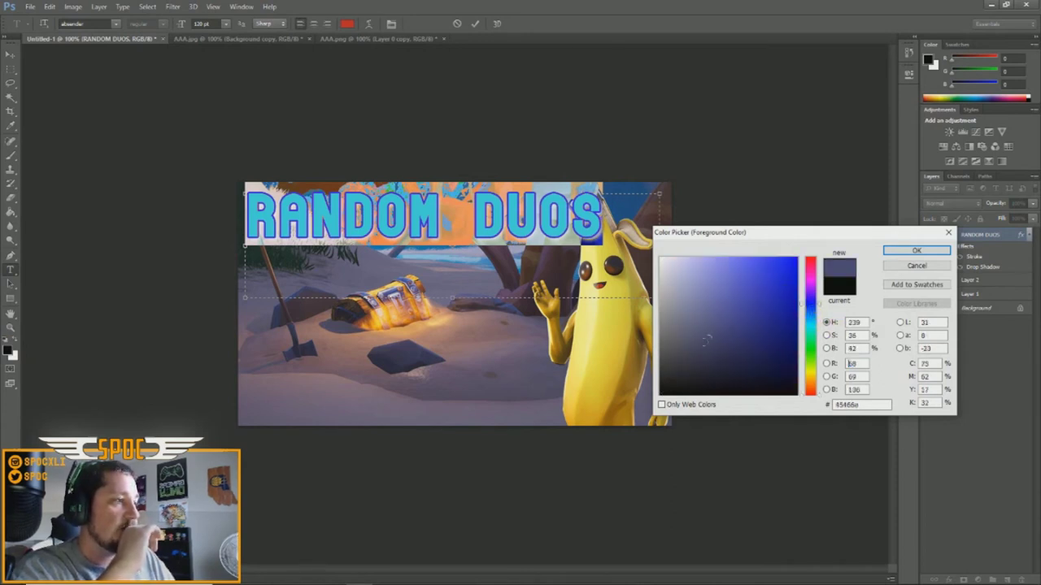
{"action": "left_click", "coordinate": [917, 252]}
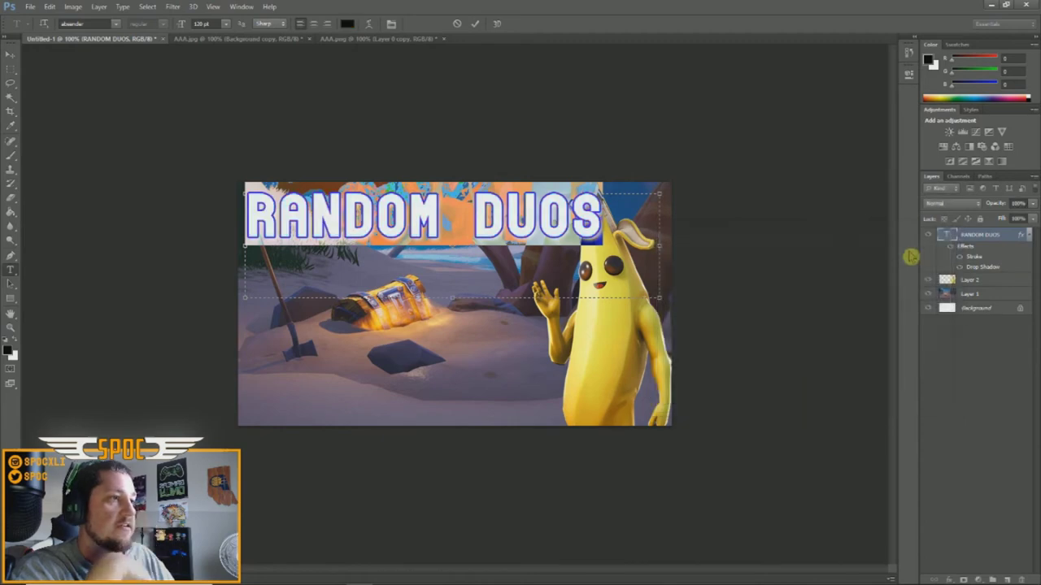
Lower the title layer's fill so the beach shows through the black letters.
{"action": "left_click", "coordinate": [10, 68]}
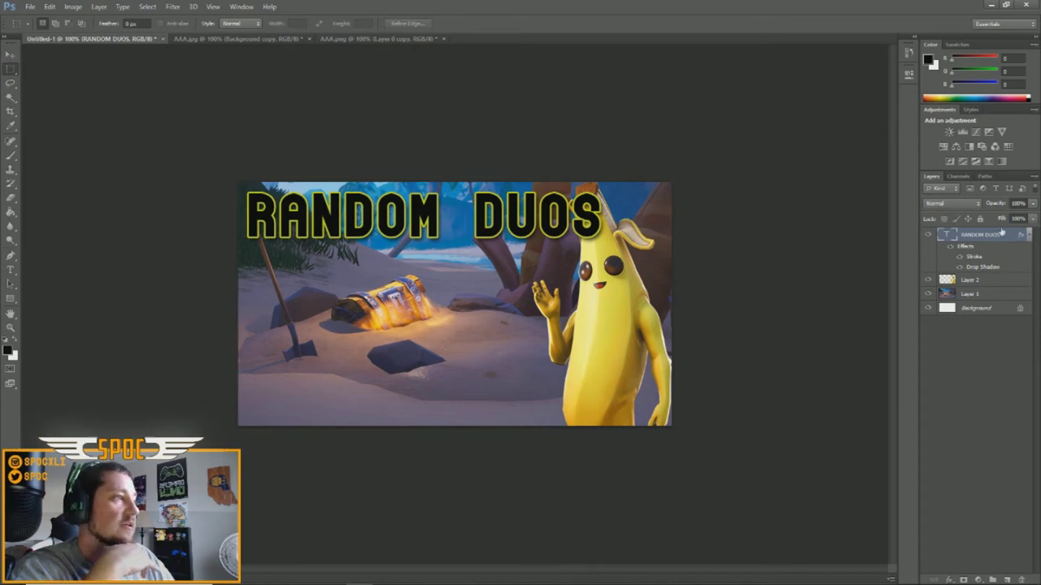
{"action": "mouse_move", "coordinate": [1020, 234]}
{"action": "left_mouse_down"}
{"action": "mouse_move", "coordinate": [1031, 226]}
{"action": "mouse_move", "coordinate": [1011, 241]}
{"action": "left_mouse_up"}
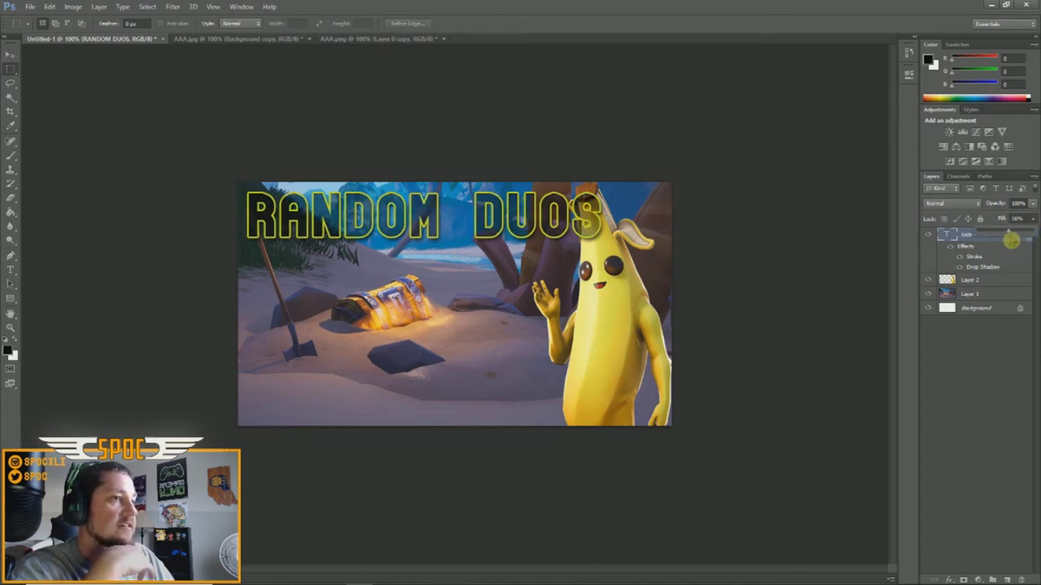
{"action": "left_click_drag", "start_coordinate": [1015, 240], "coordinate": [1025, 236]}
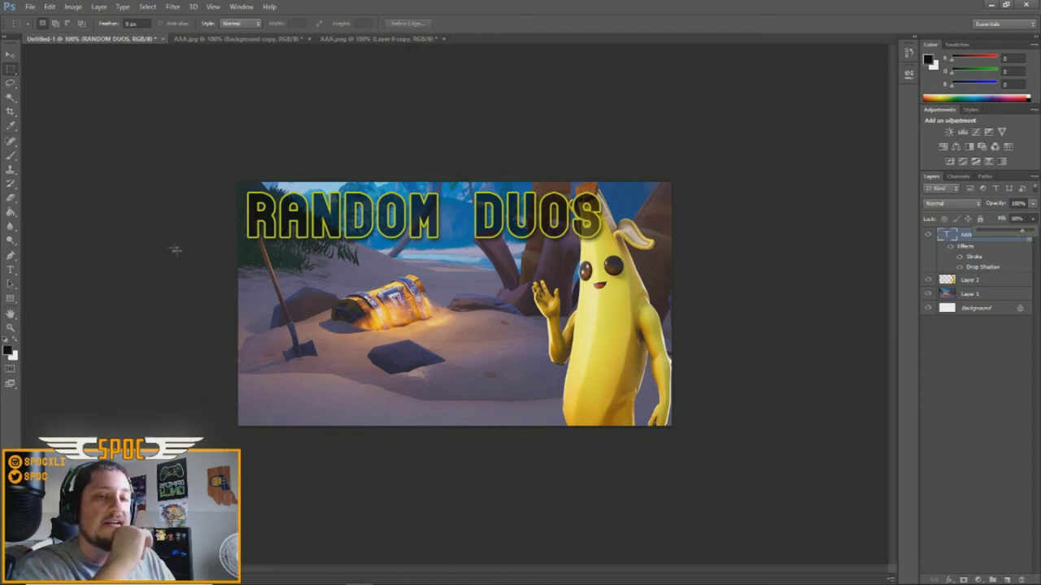
Open the Live-Stream.png image.
{"action": "left_click", "coordinate": [6, 350]}
{"action": "left_click", "coordinate": [31, 8]}
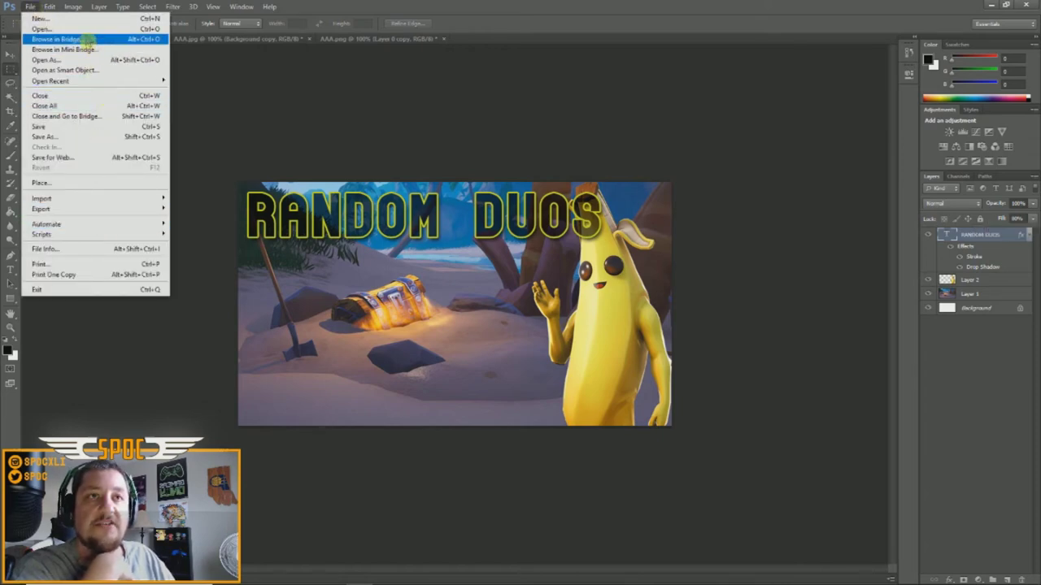
{"action": "left_click", "coordinate": [41, 28]}
{"action": "scroll", "coordinate": [536, 268], "scroll_direction": "down", "scroll_amount": 5}
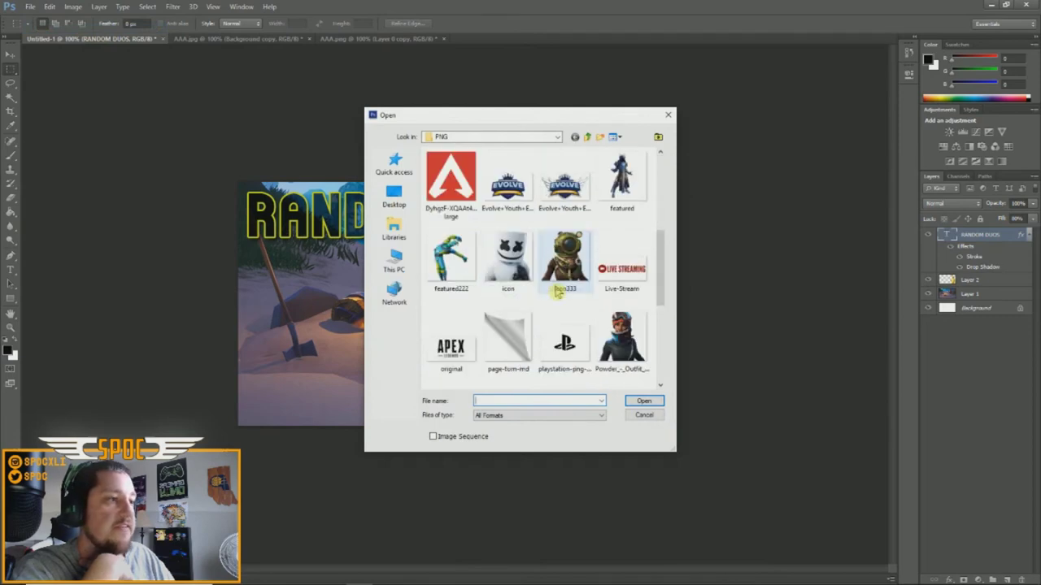
{"action": "left_click", "coordinate": [621, 265]}
{"action": "double_click", "coordinate": [614, 263]}
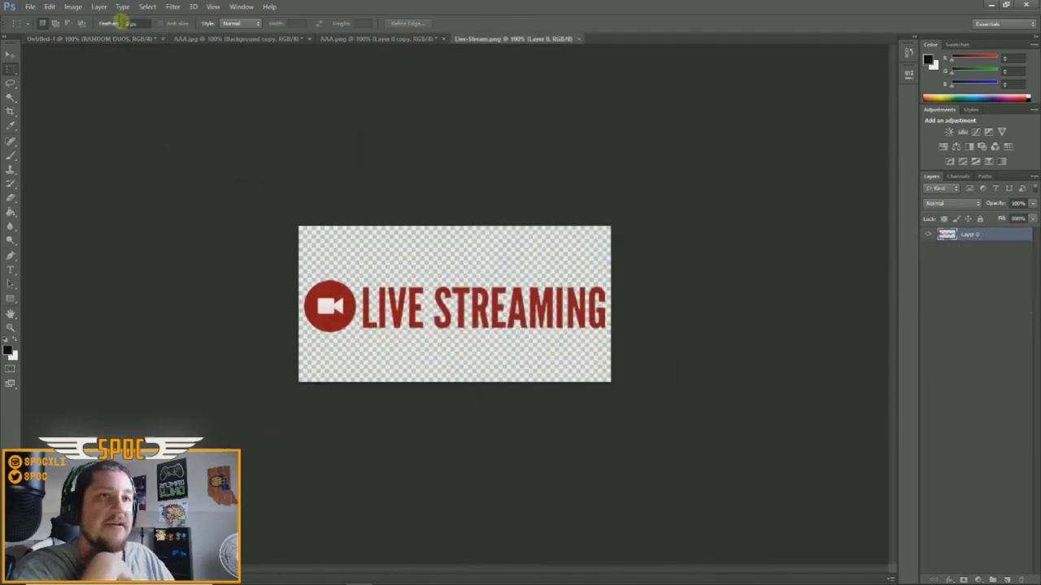
Resize the Live-Stream image to a width of 350 pixels.
{"action": "left_click", "coordinate": [72, 7]}
{"action": "mouse_move", "coordinate": [102, 112]}
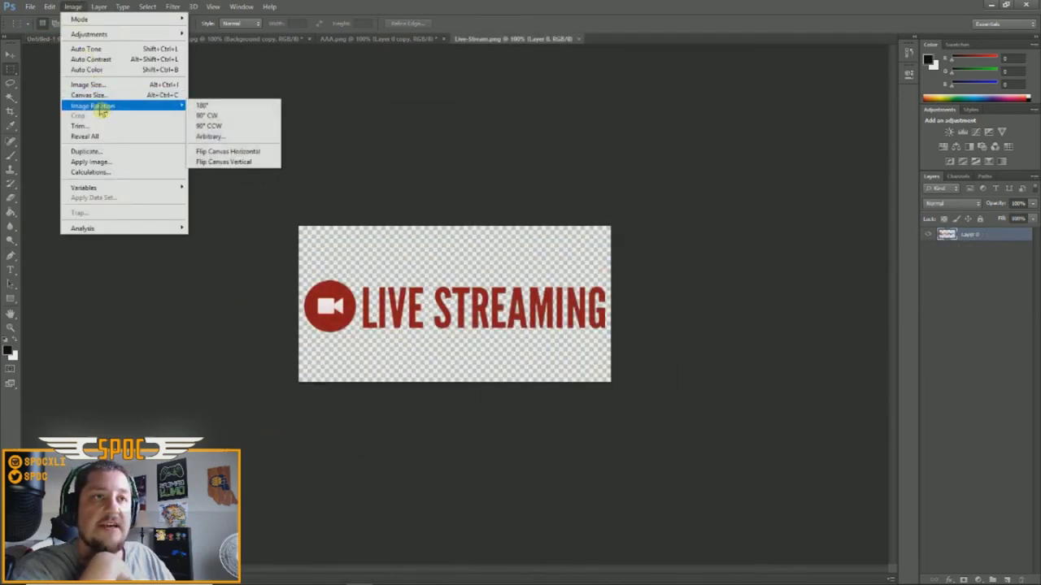
{"action": "left_click", "coordinate": [92, 85]}
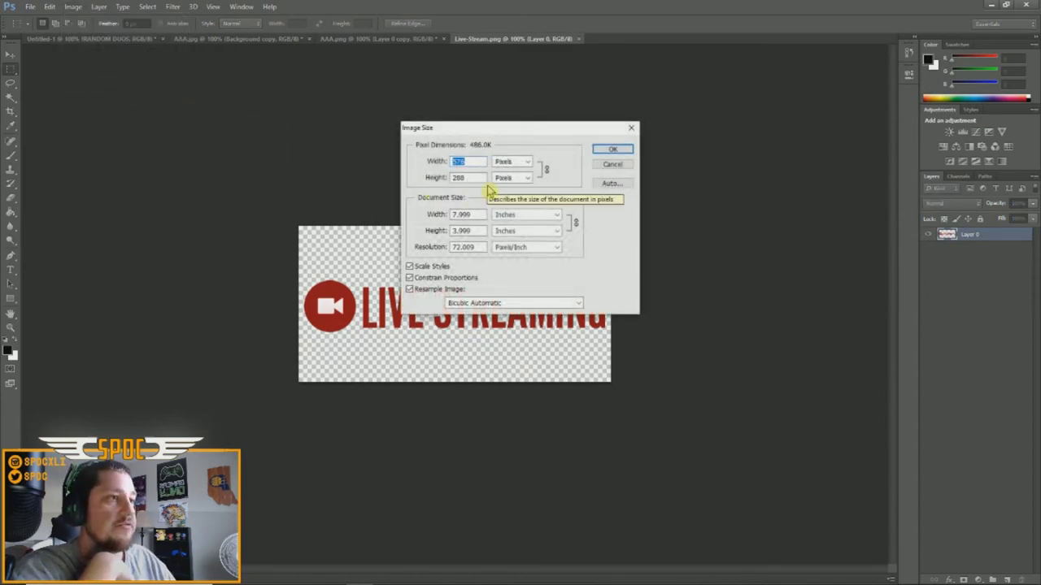
{"action": "type", "text": "4"}
{"action": "key", "text": "BackSpace"}
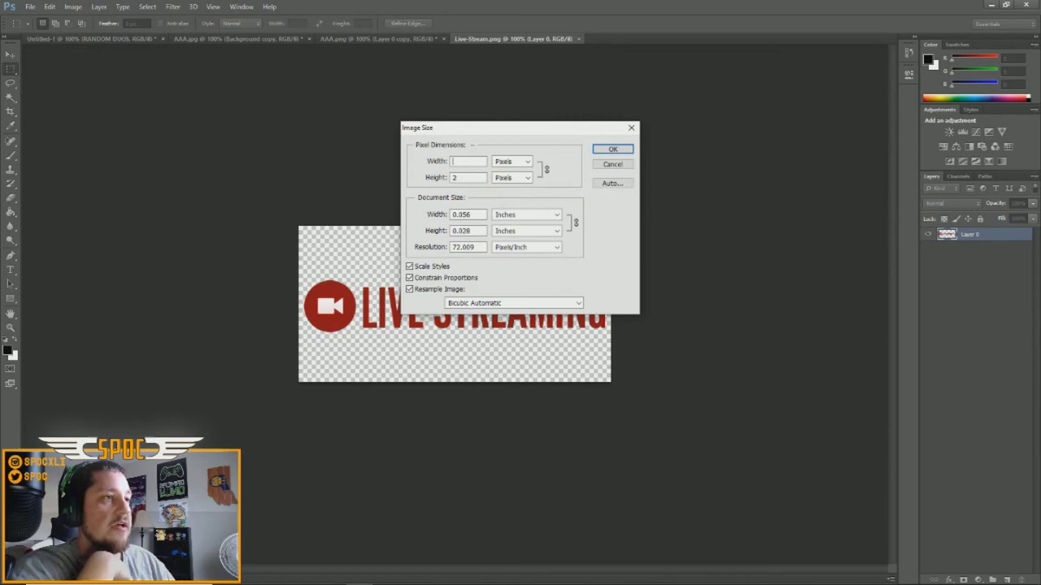
{"action": "type", "text": "350"}
{"action": "key", "text": "Return"}
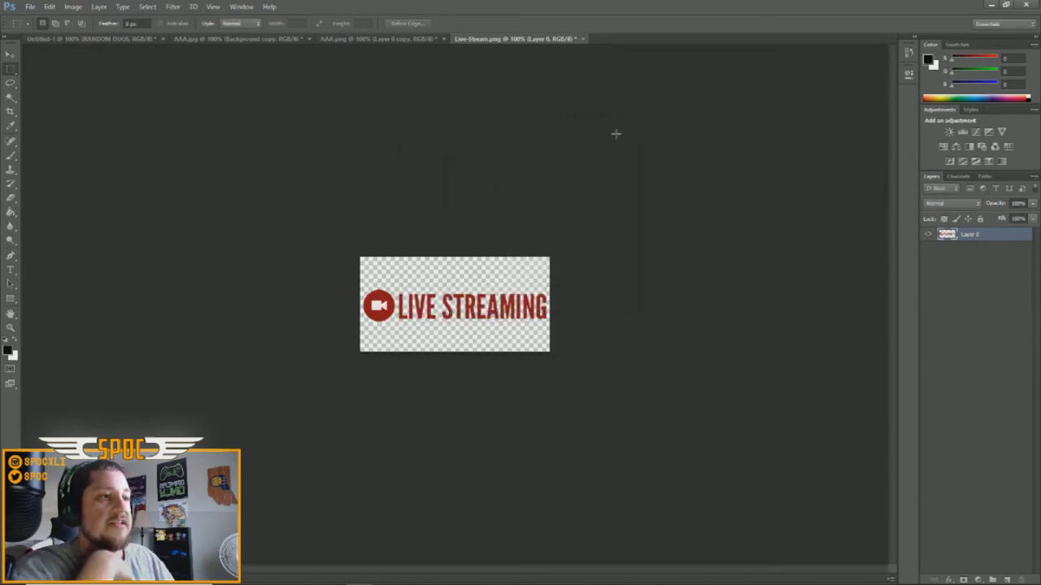
Duplicate Layer 0 and copy the marquee-selected LIVE STREAMING graphic.
{"action": "right_click", "coordinate": [974, 240]}
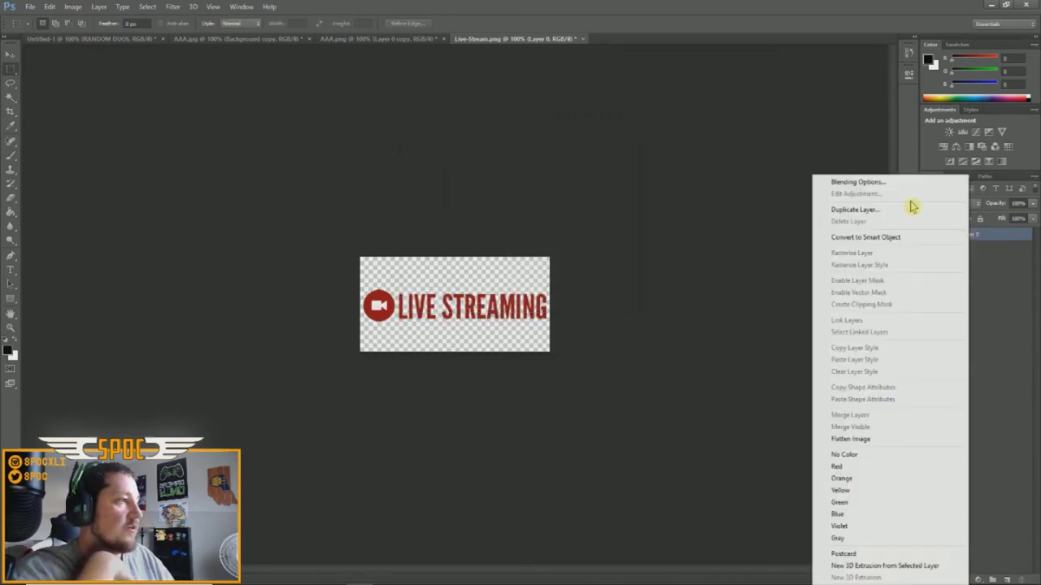
{"action": "left_click", "coordinate": [913, 204]}
{"action": "left_click", "coordinate": [614, 178]}
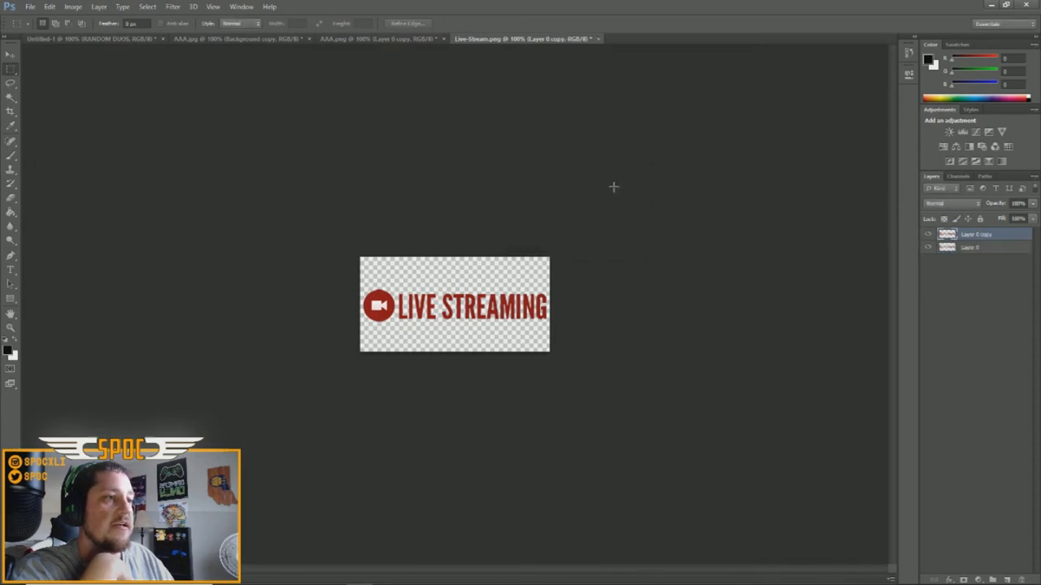
{"action": "left_click_drag", "start_coordinate": [180, 160], "coordinate": [586, 428]}
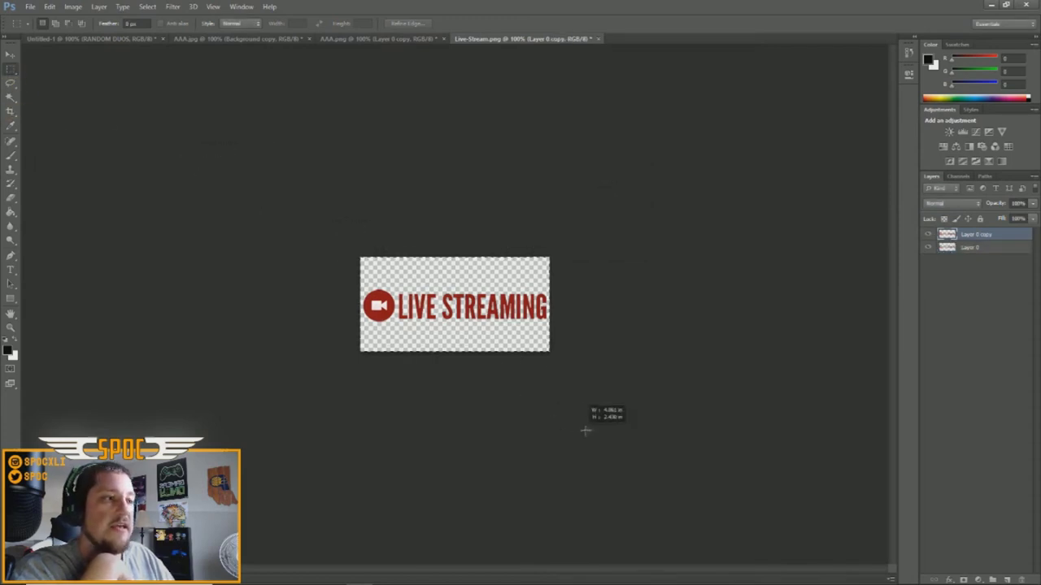
{"action": "left_click", "coordinate": [50, 6]}
{"action": "left_click", "coordinate": [58, 79]}
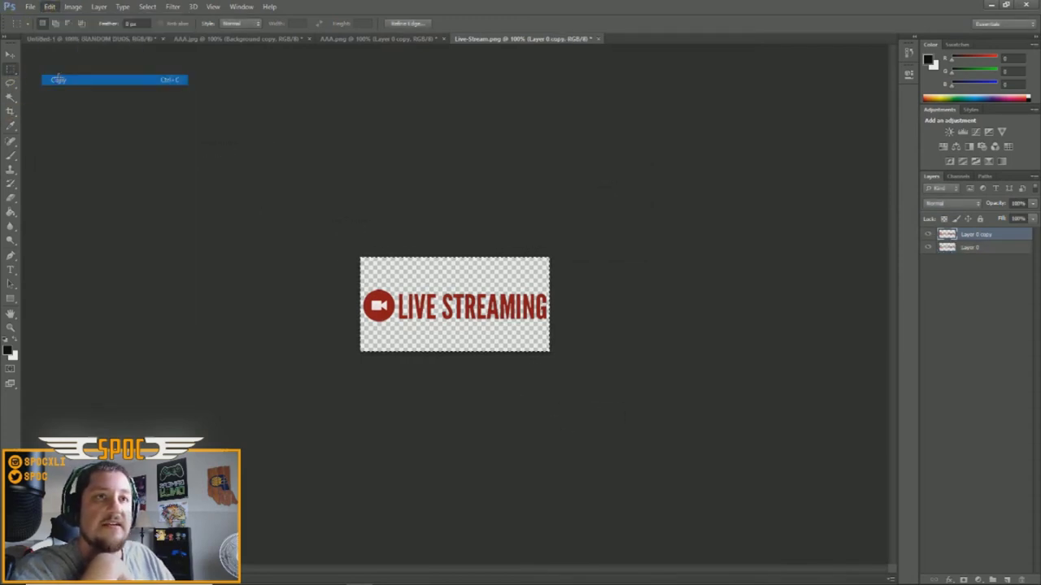
Paste the LIVE STREAMING graphic into the Untitled-1 thumbnail.
{"action": "left_click", "coordinate": [120, 38]}
{"action": "left_click", "coordinate": [50, 7]}
{"action": "left_click", "coordinate": [69, 98]}
{"action": "left_click", "coordinate": [12, 57]}
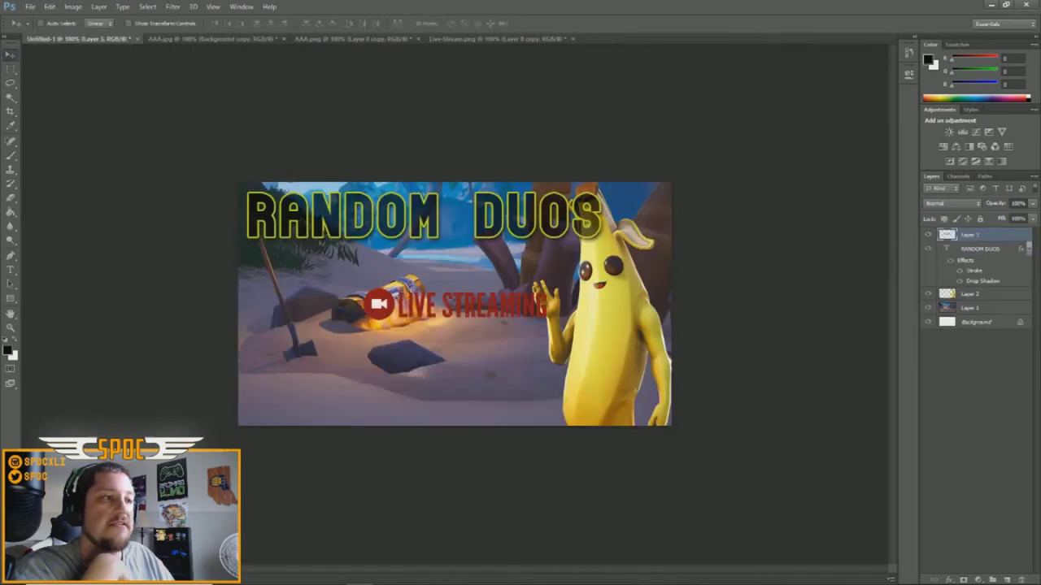
Drag the LIVE STREAMING graphic to the lower-left and give it a white outside stroke.
{"action": "left_click_drag", "start_coordinate": [440, 312], "coordinate": [329, 404]}
{"action": "right_click", "coordinate": [966, 238]}
{"action": "right_click", "coordinate": [971, 242]}
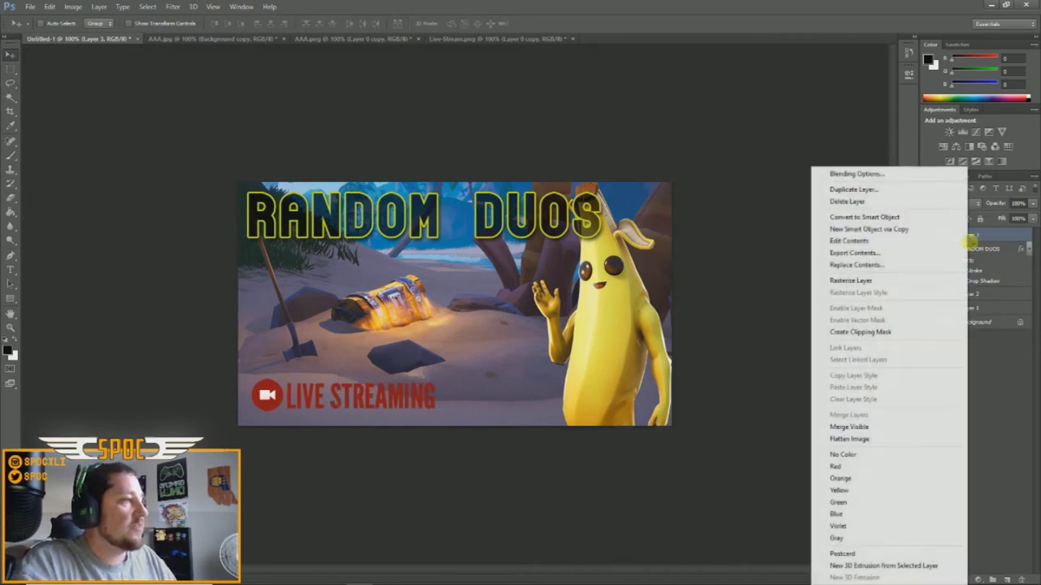
{"action": "left_click", "coordinate": [871, 175]}
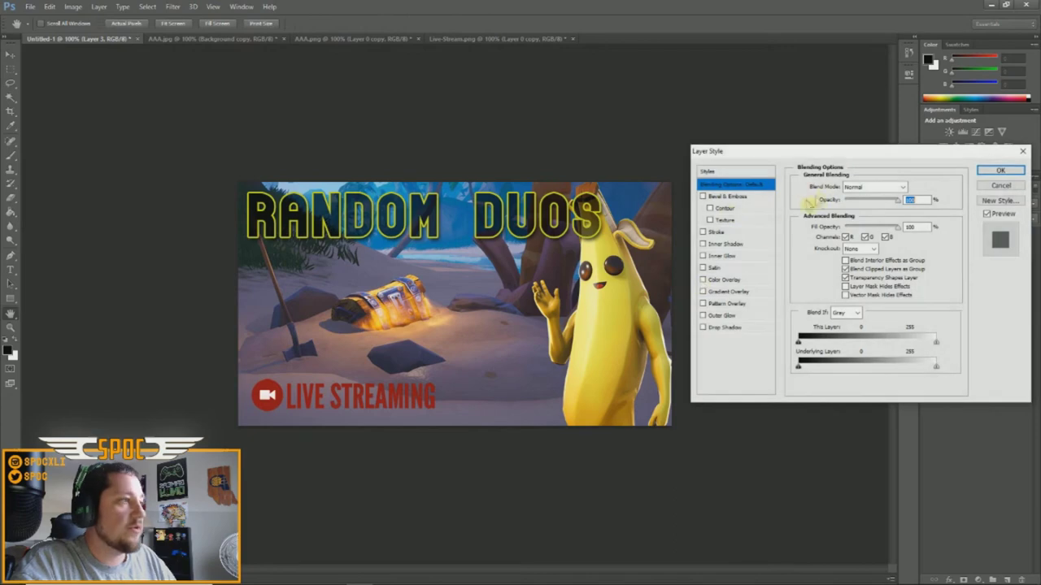
{"action": "left_click", "coordinate": [716, 232]}
{"action": "left_click", "coordinate": [825, 259]}
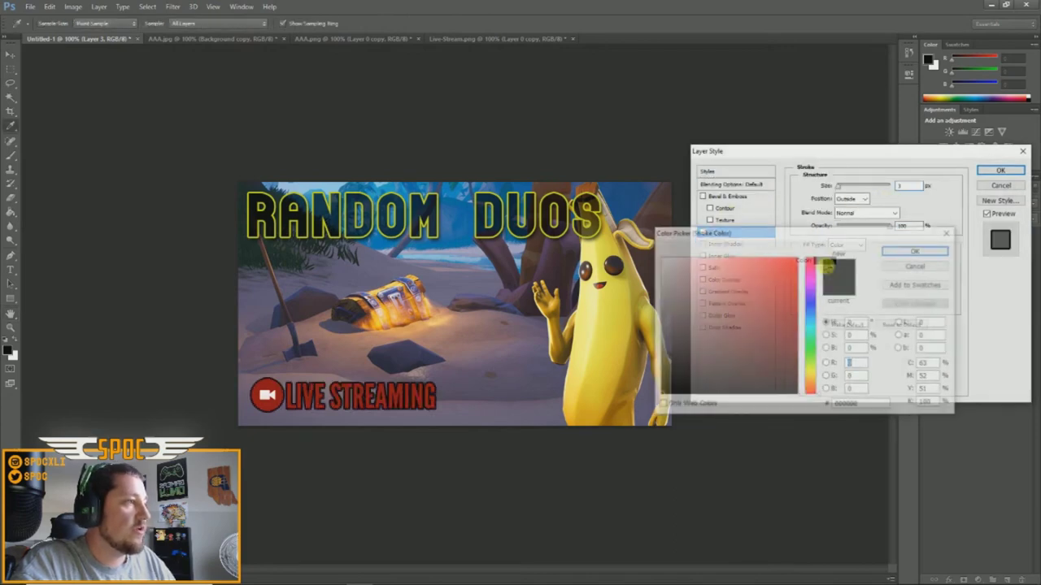
{"action": "left_click", "coordinate": [661, 259]}
{"action": "left_click", "coordinate": [895, 253]}
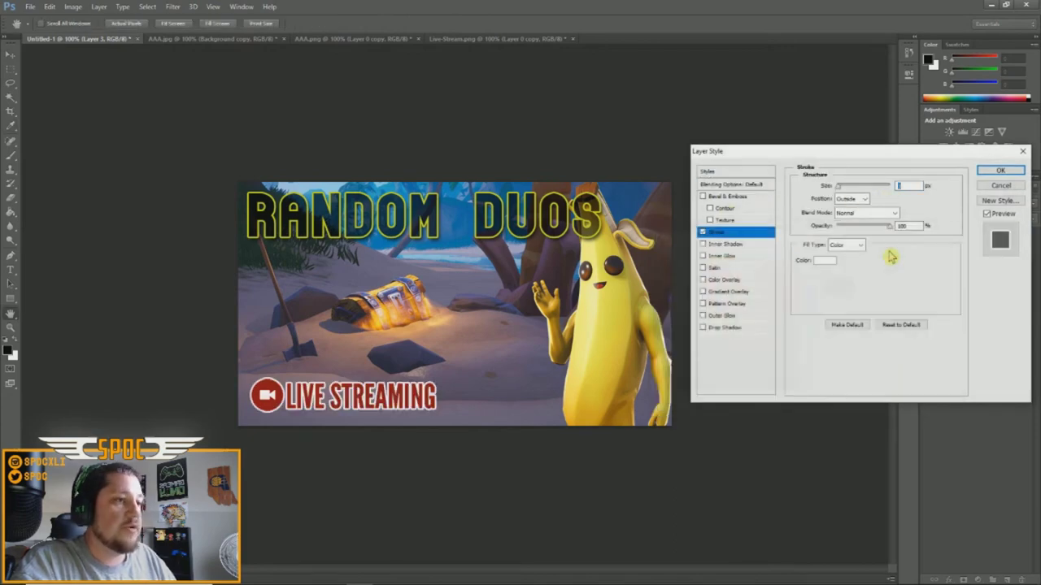
{"action": "type", "text": "3"}
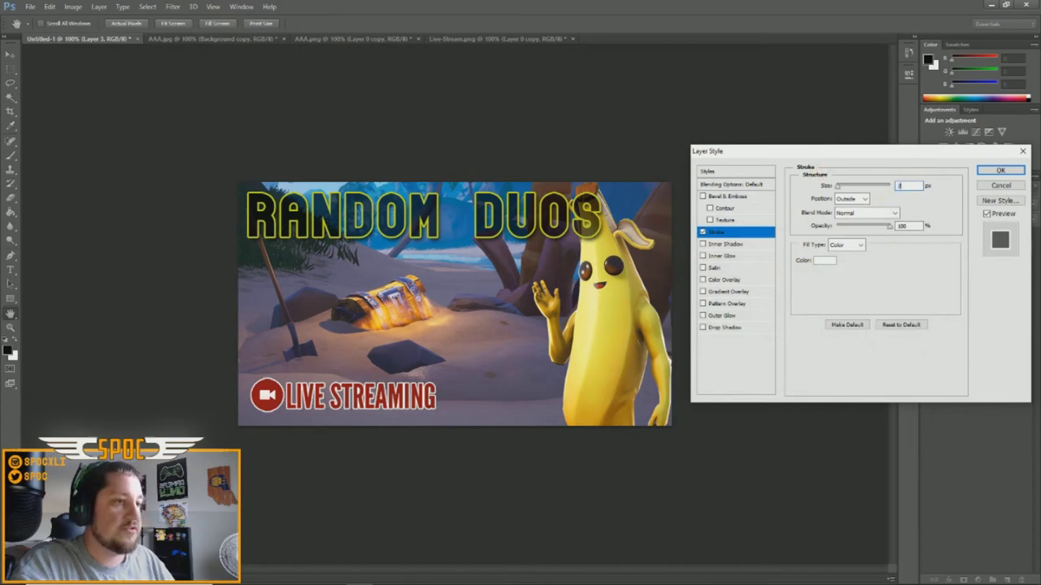
{"action": "left_click", "coordinate": [1001, 173]}
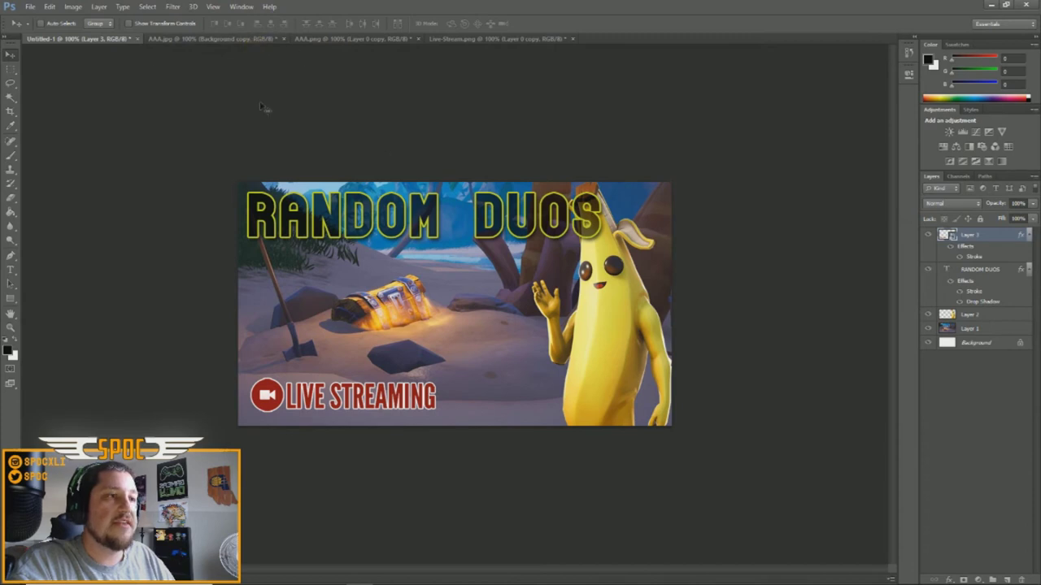
Save the thumbnail to the Desktop as AAA.psd in Photoshop format.
{"action": "left_click", "coordinate": [29, 6]}
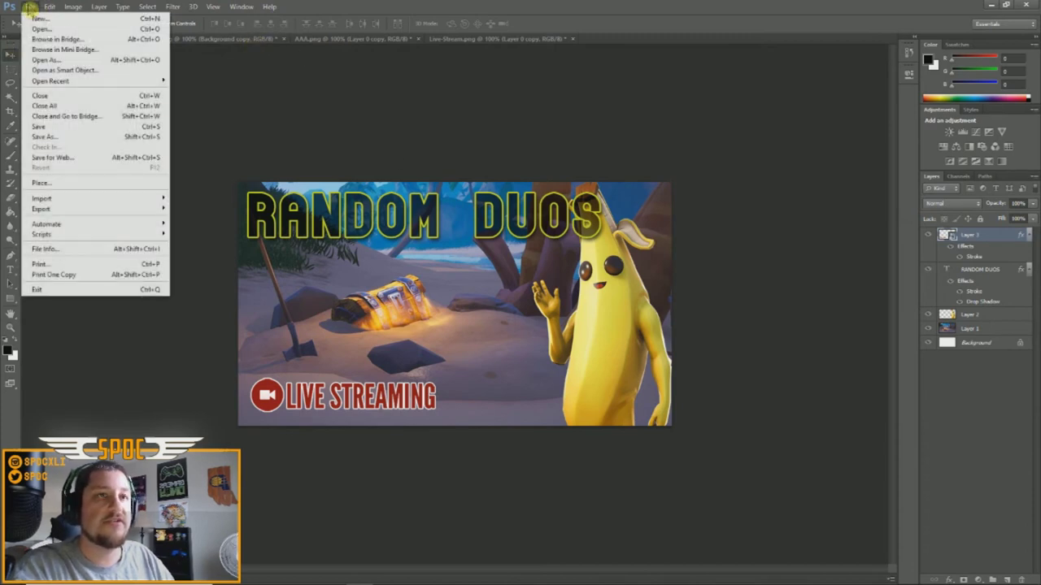
{"action": "left_click", "coordinate": [311, 96]}
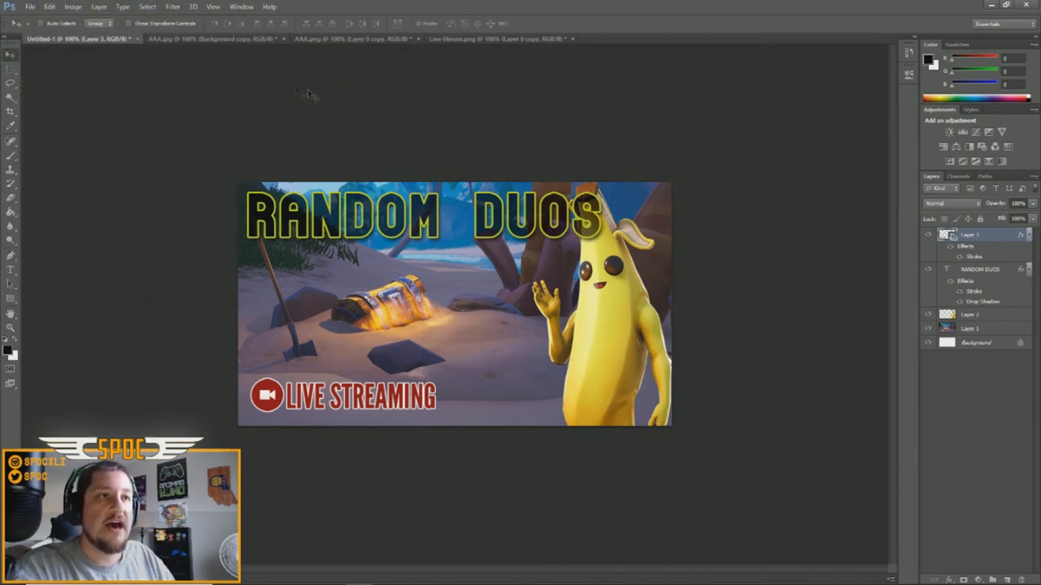
{"action": "left_click", "coordinate": [31, 8]}
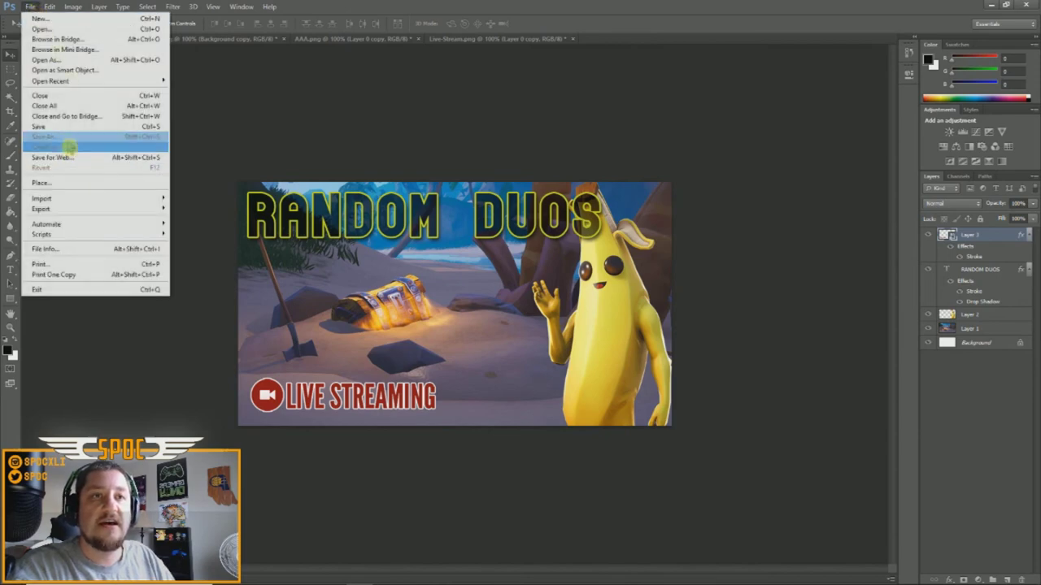
{"action": "left_click", "coordinate": [67, 137]}
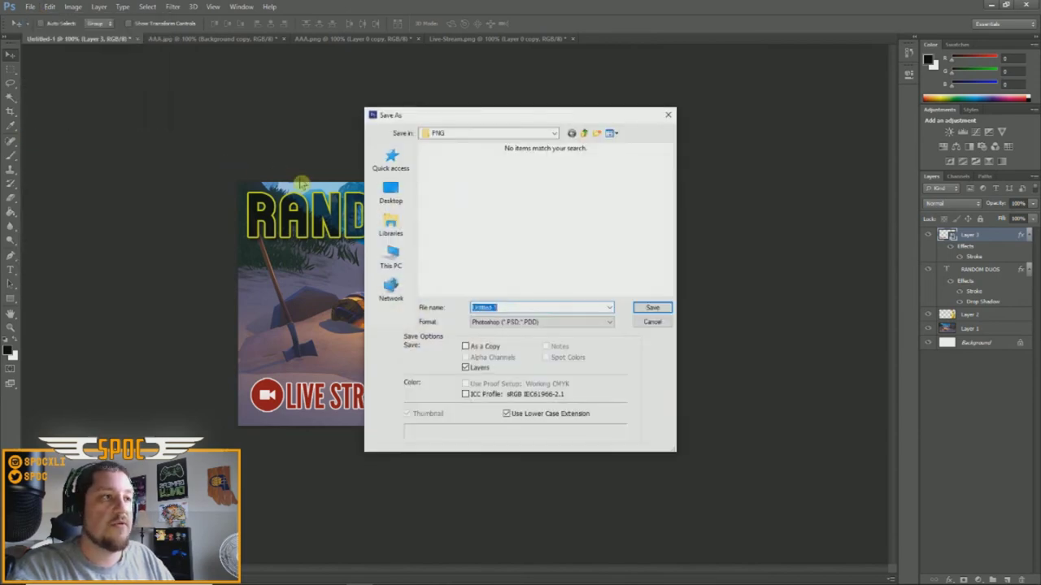
{"action": "left_click", "coordinate": [390, 195]}
{"action": "left_click", "coordinate": [515, 307]}
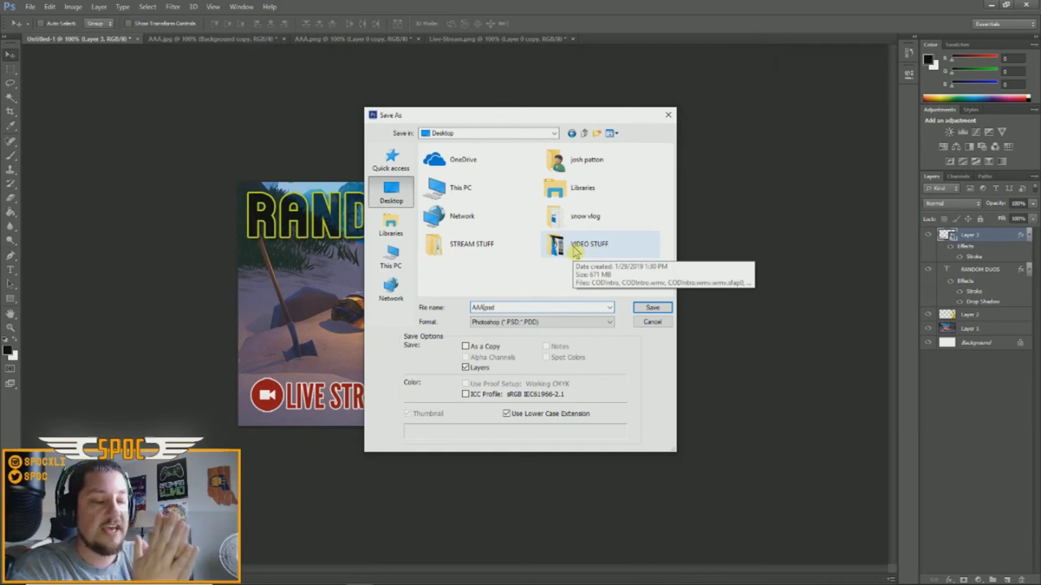
{"action": "left_click", "coordinate": [652, 310]}
{"action": "left_click", "coordinate": [631, 175]}
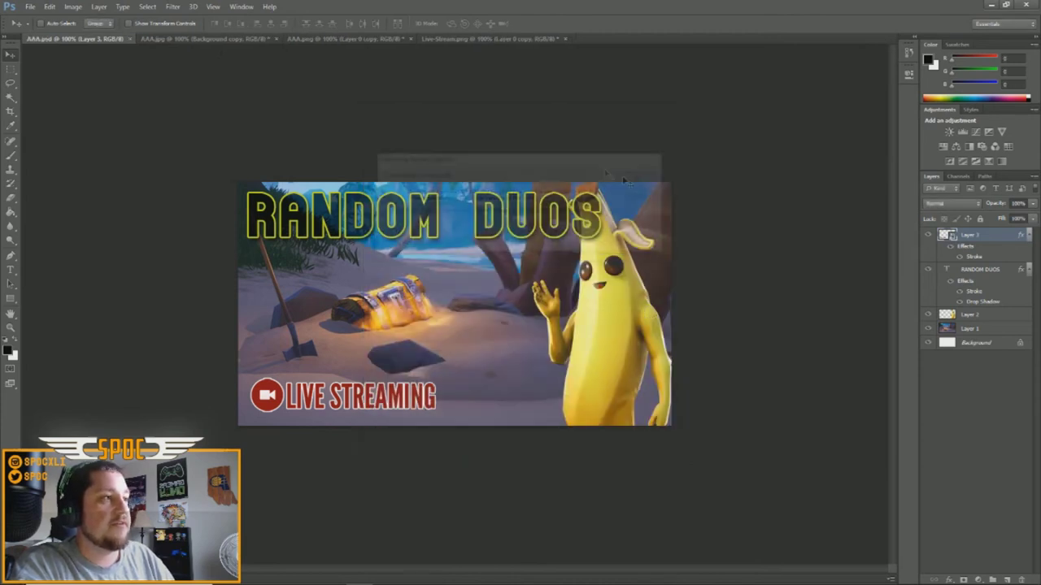
Export the thumbnail with Save for Web as a JPEG High file named AAA on the Desktop.
{"action": "left_click", "coordinate": [29, 6]}
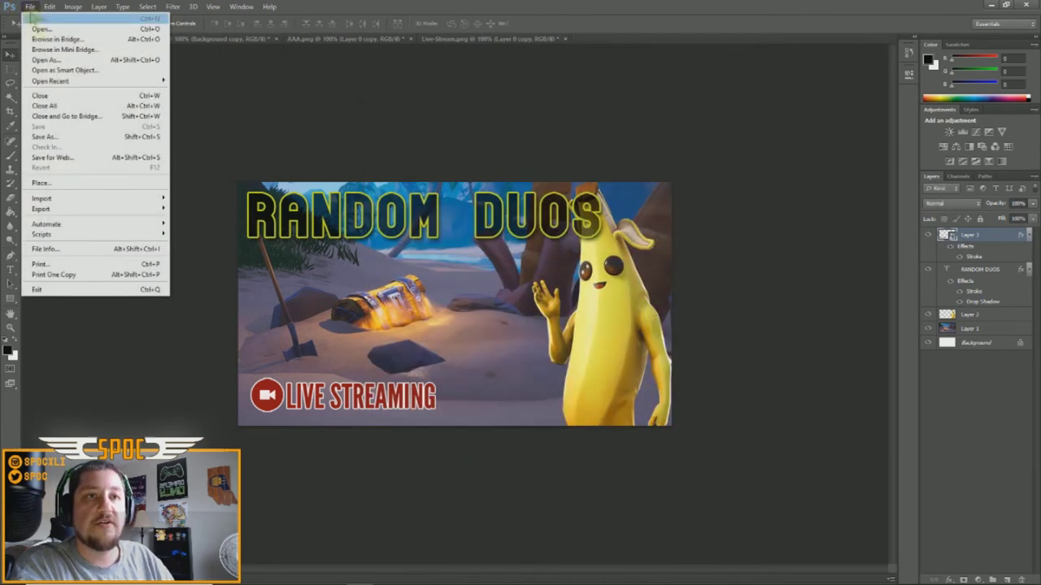
{"action": "left_click", "coordinate": [52, 161]}
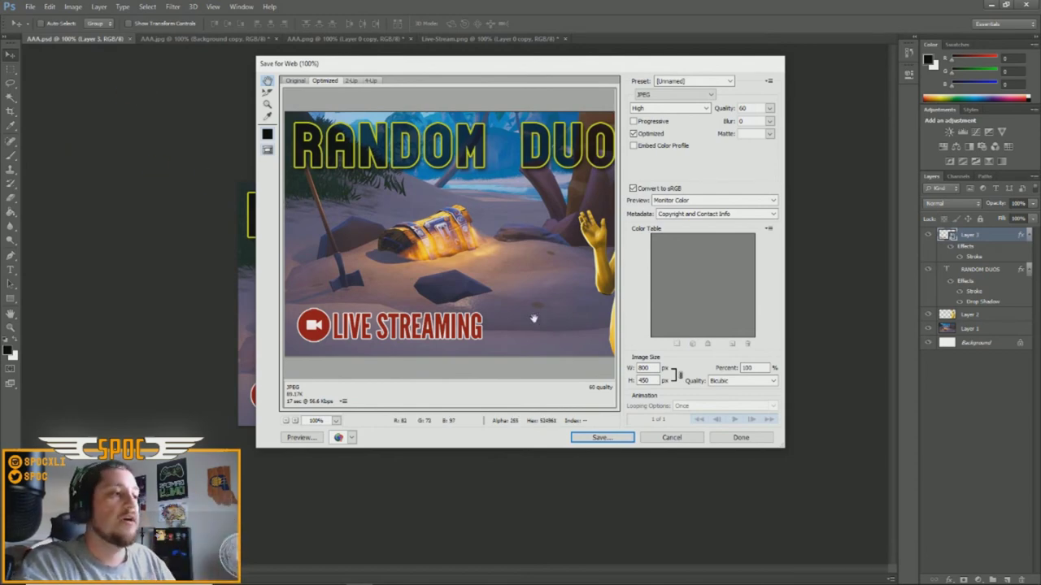
{"action": "left_click", "coordinate": [600, 439]}
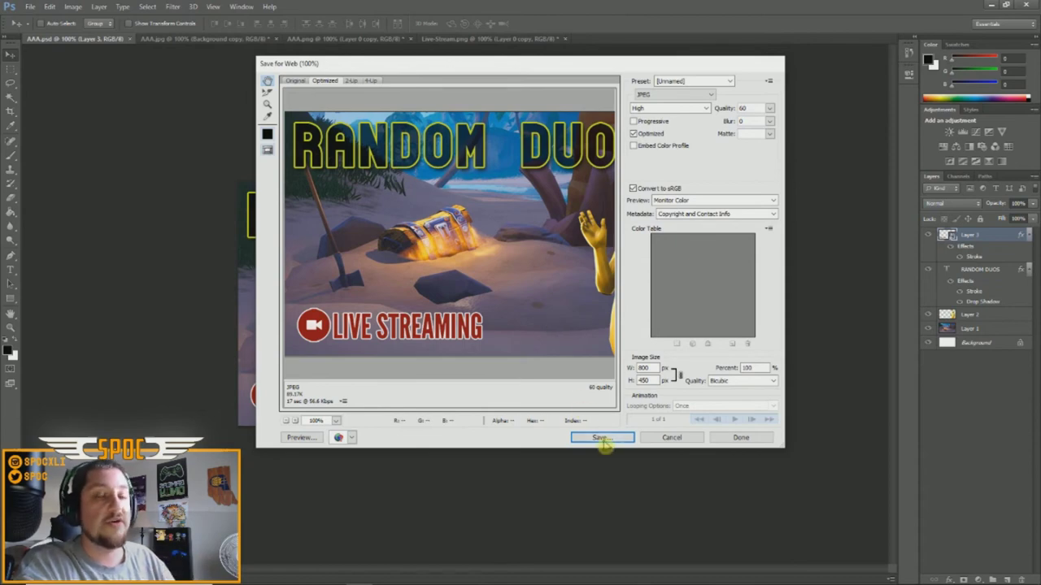
{"action": "left_click", "coordinate": [600, 440]}
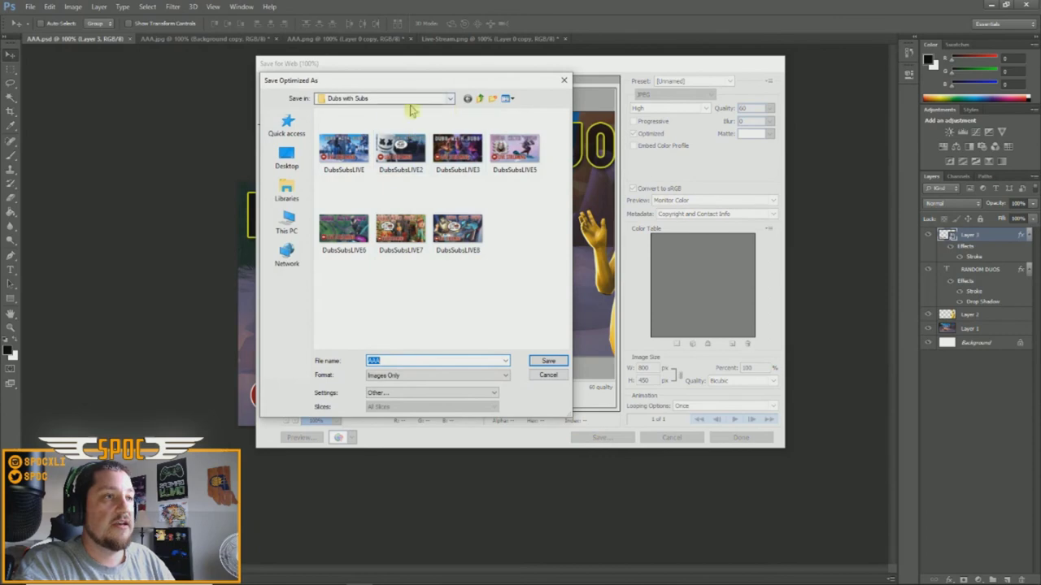
{"action": "left_click", "coordinate": [287, 159]}
{"action": "left_click", "coordinate": [547, 360]}
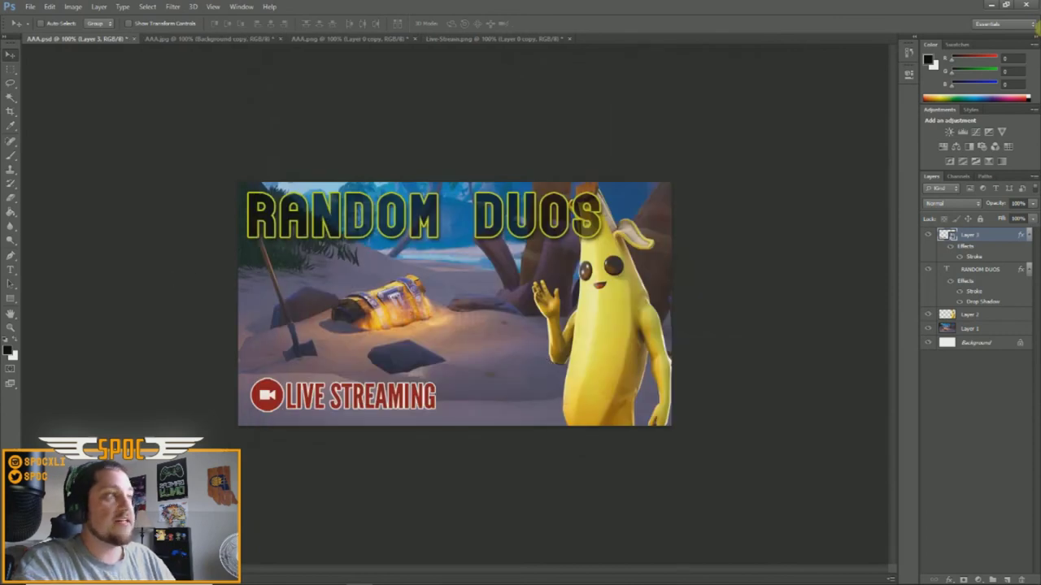
Check AAA.jpg in the Photos viewer and return to Photoshop.
{"action": "left_click", "coordinate": [991, 5]}
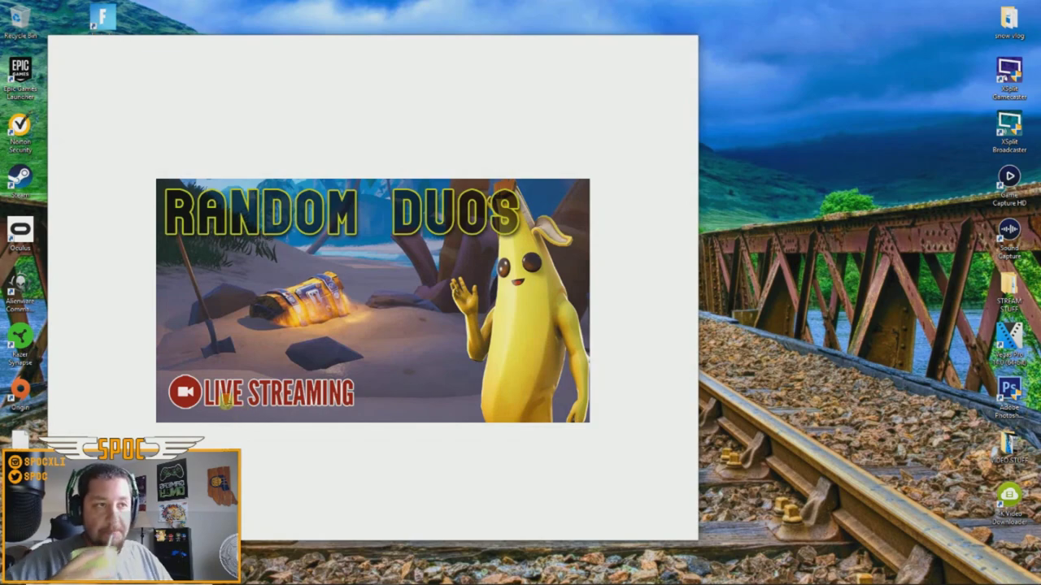
{"action": "left_click", "coordinate": [685, 43]}
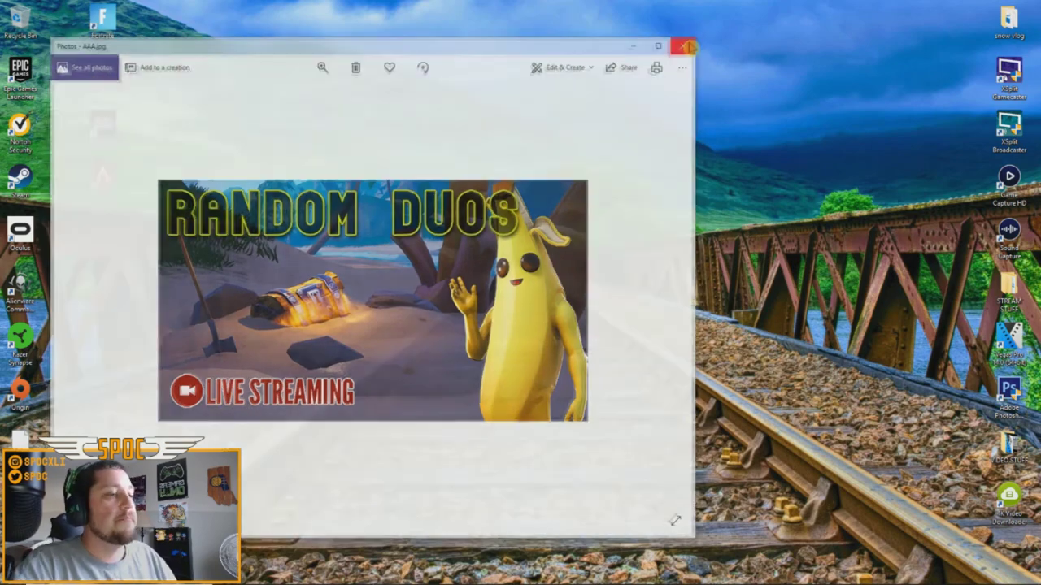
{"action": "left_click", "coordinate": [359, 574]}
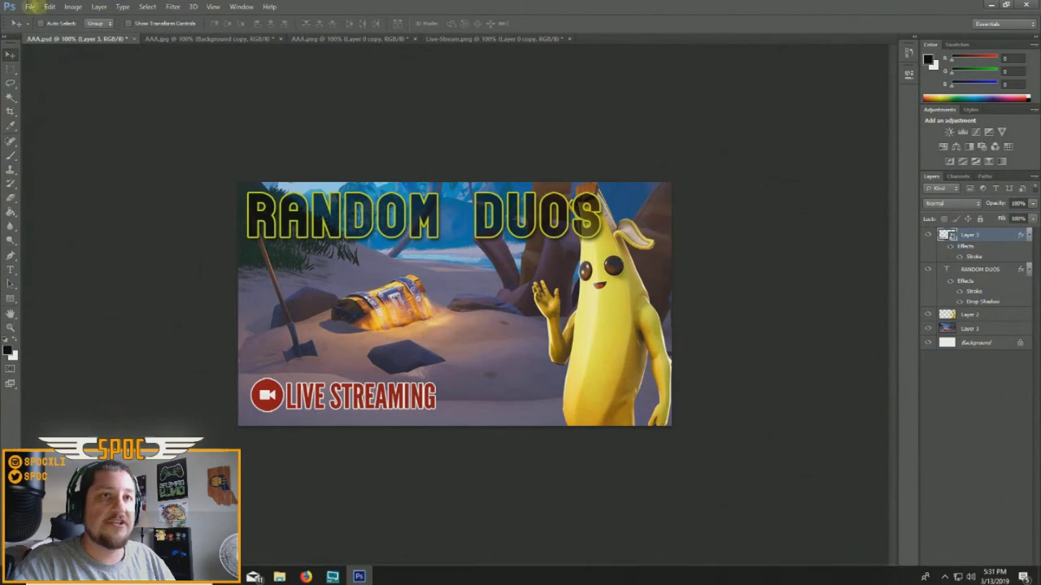
Open randomduos14LIVE.psd from STREAM STUFF > RandomDuos.
{"action": "left_click", "coordinate": [31, 7]}
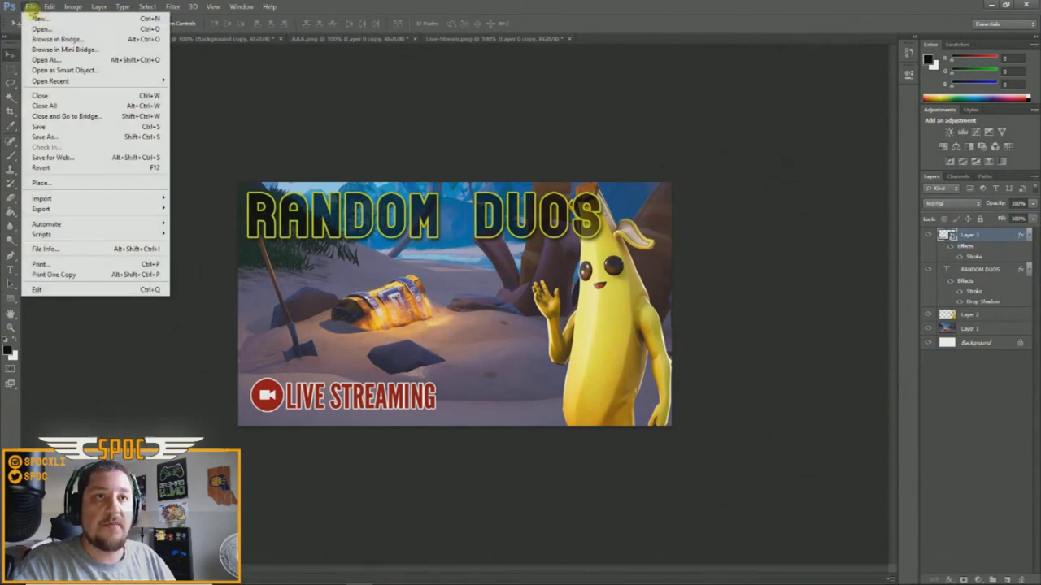
{"action": "left_click", "coordinate": [43, 27]}
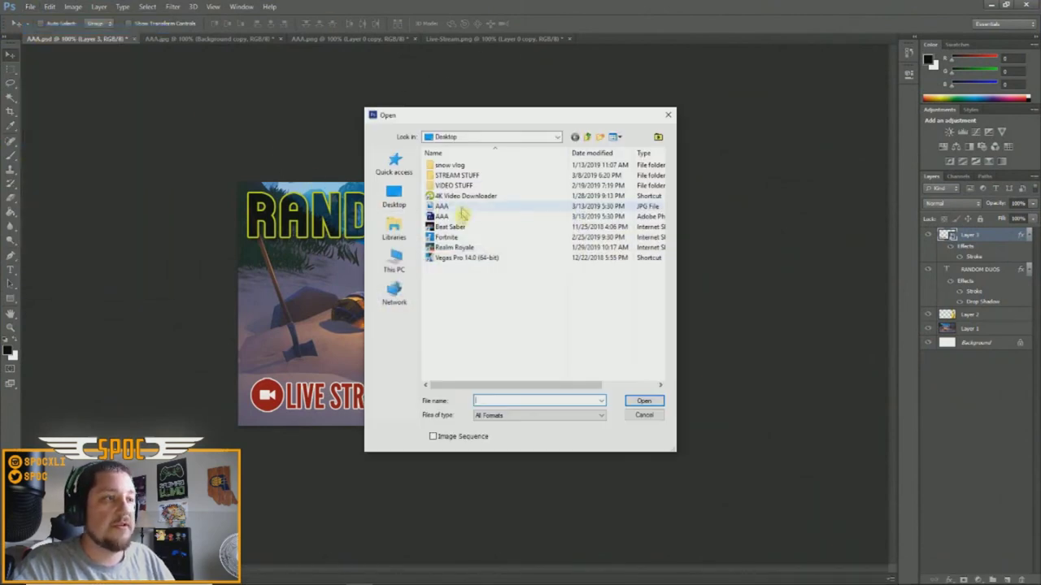
{"action": "double_click", "coordinate": [461, 178]}
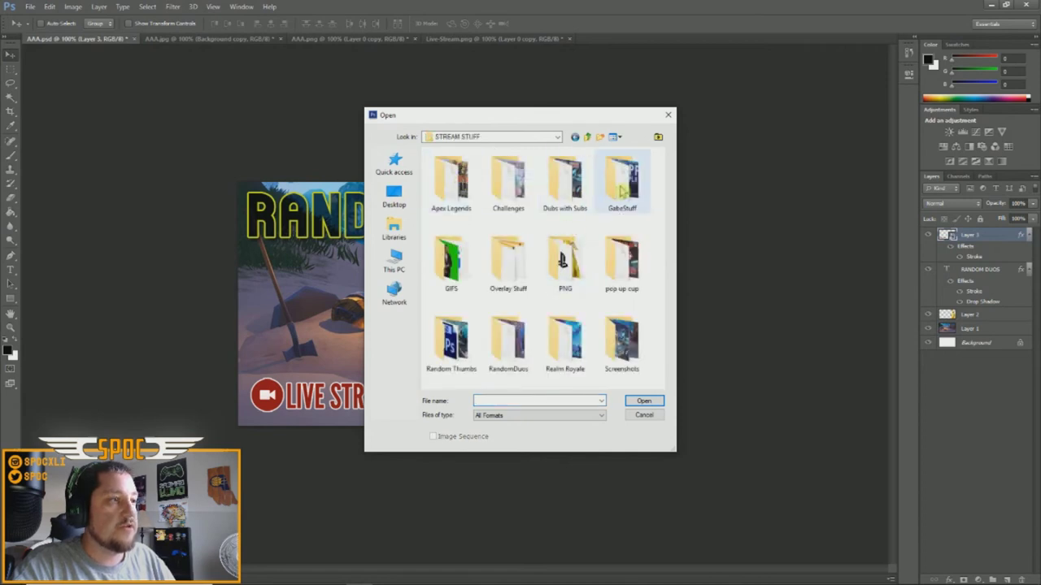
{"action": "double_click", "coordinate": [507, 348]}
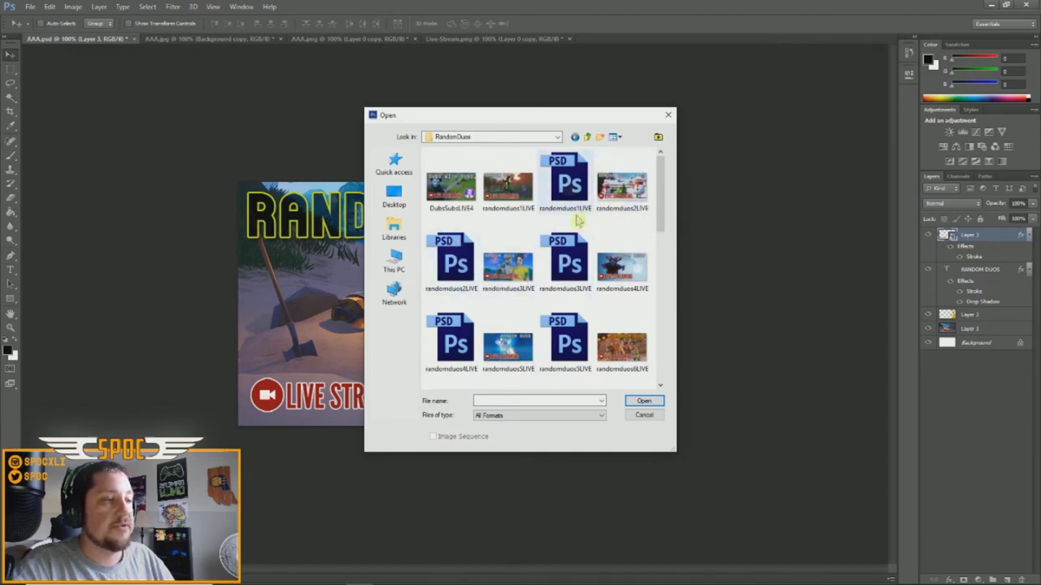
{"action": "scroll", "coordinate": [569, 268], "scroll_direction": "down", "scroll_amount": 3}
{"action": "scroll", "coordinate": [572, 281], "scroll_direction": "down", "scroll_amount": 3}
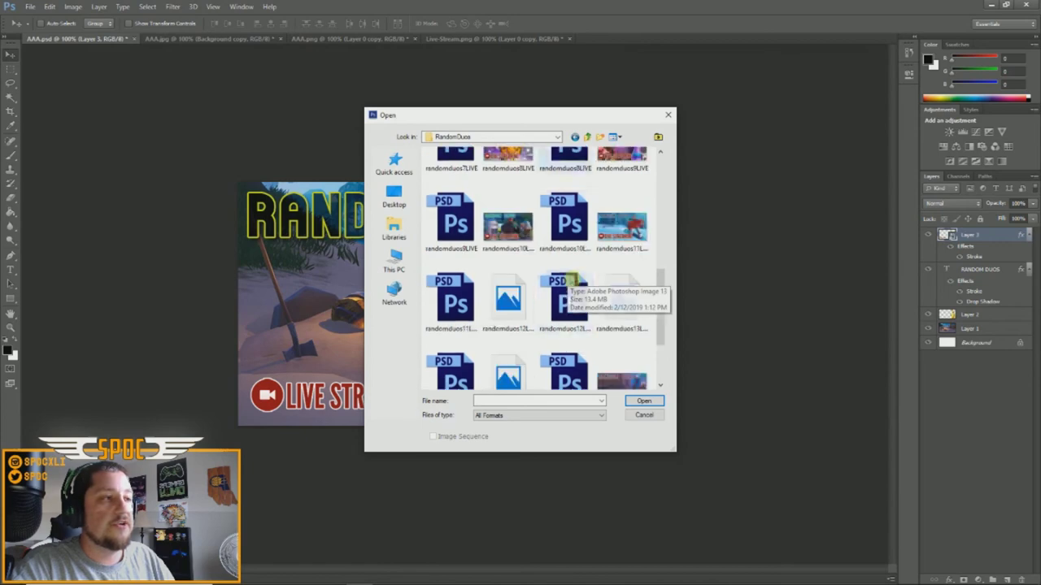
{"action": "scroll", "coordinate": [572, 281], "scroll_direction": "up", "scroll_amount": 3}
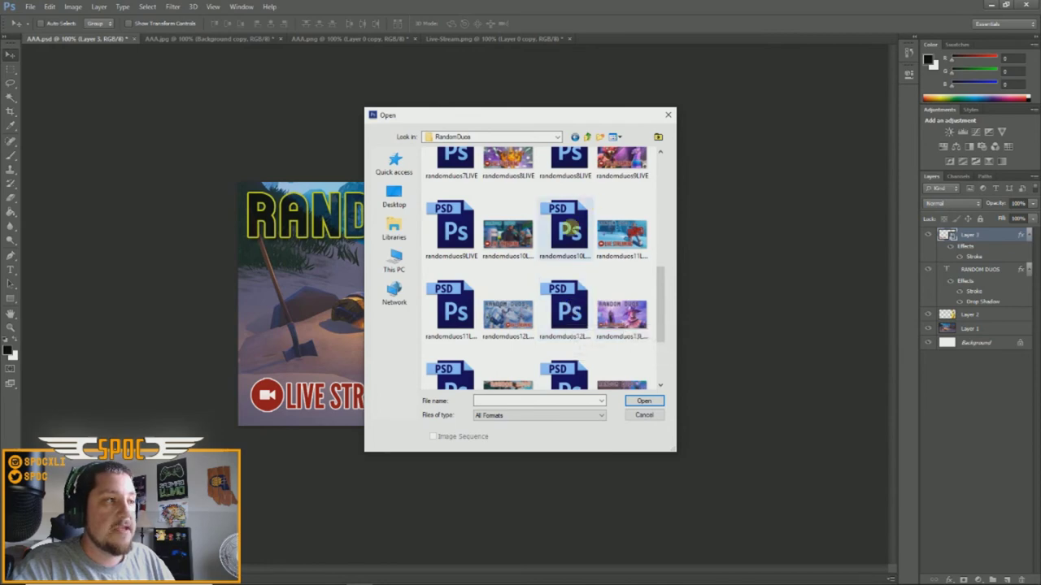
{"action": "scroll", "coordinate": [569, 306], "scroll_direction": "down", "scroll_amount": 3}
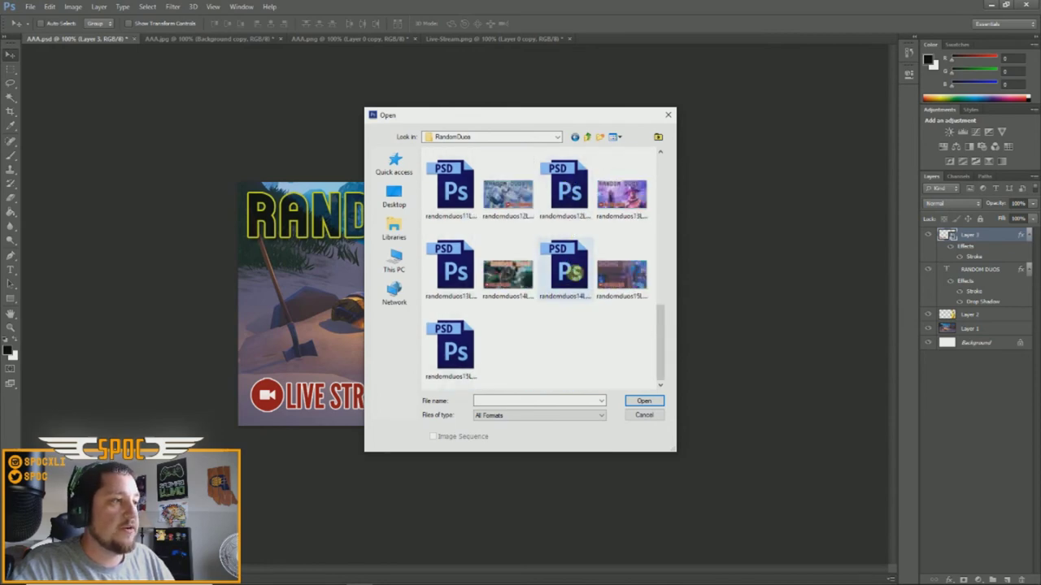
{"action": "double_click", "coordinate": [561, 266]}
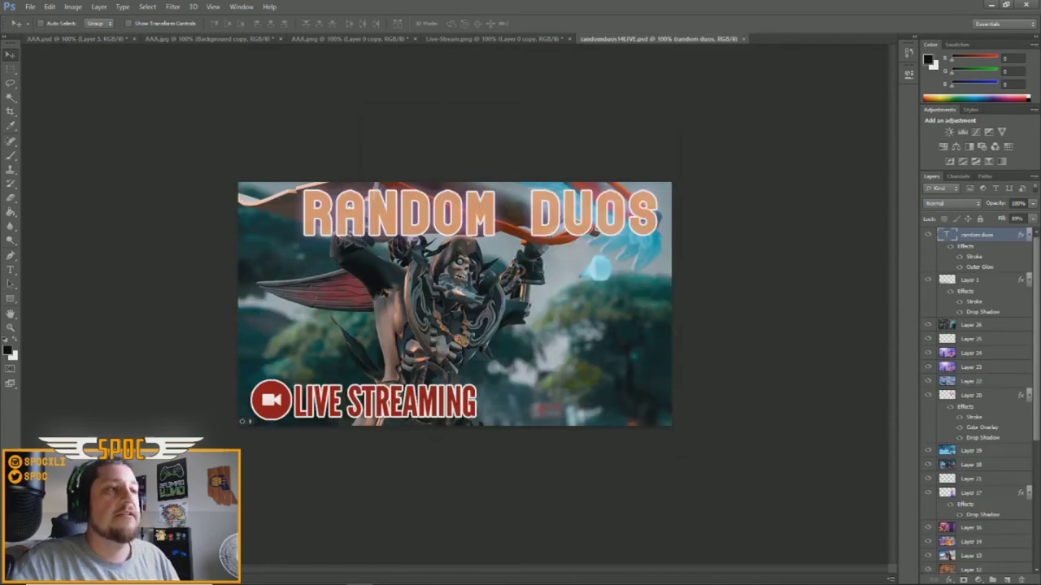
{"action": "scroll", "coordinate": [967, 377], "scroll_direction": "down", "scroll_amount": 5}
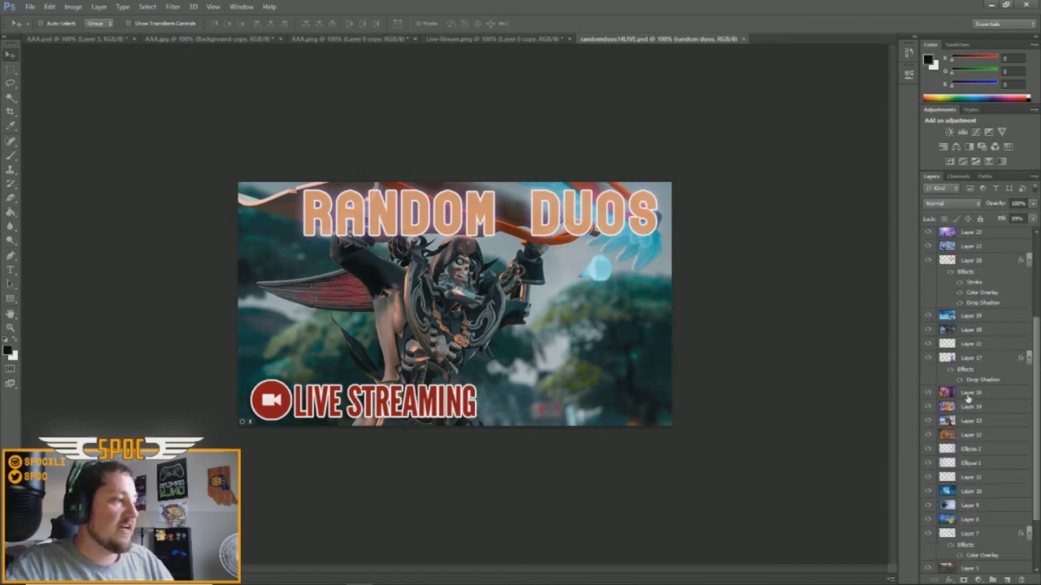
{"action": "scroll", "coordinate": [979, 382], "scroll_direction": "up", "scroll_amount": 5}
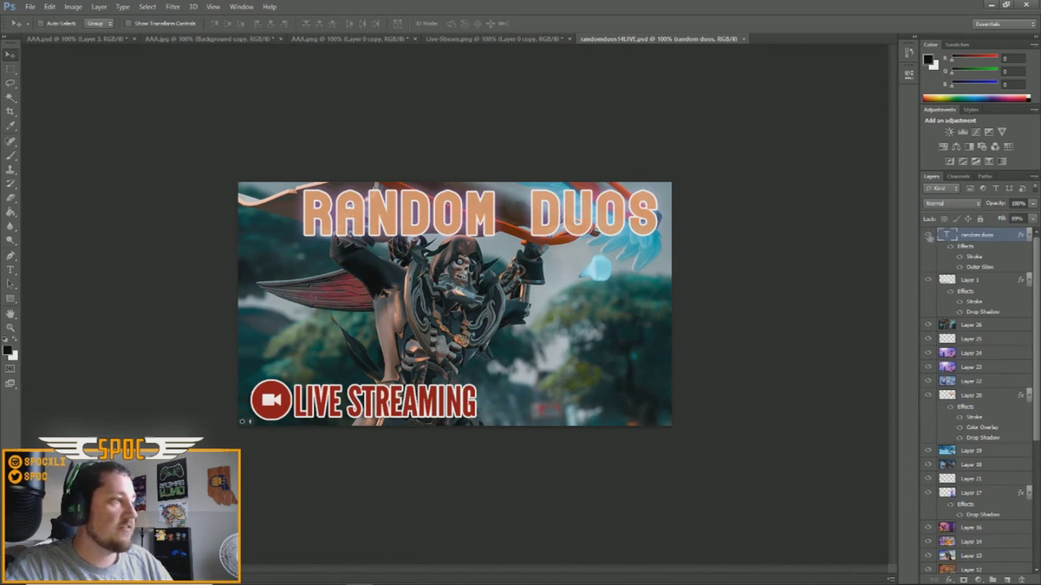
{"action": "left_click", "coordinate": [928, 235]}
{"action": "left_click", "coordinate": [927, 235]}
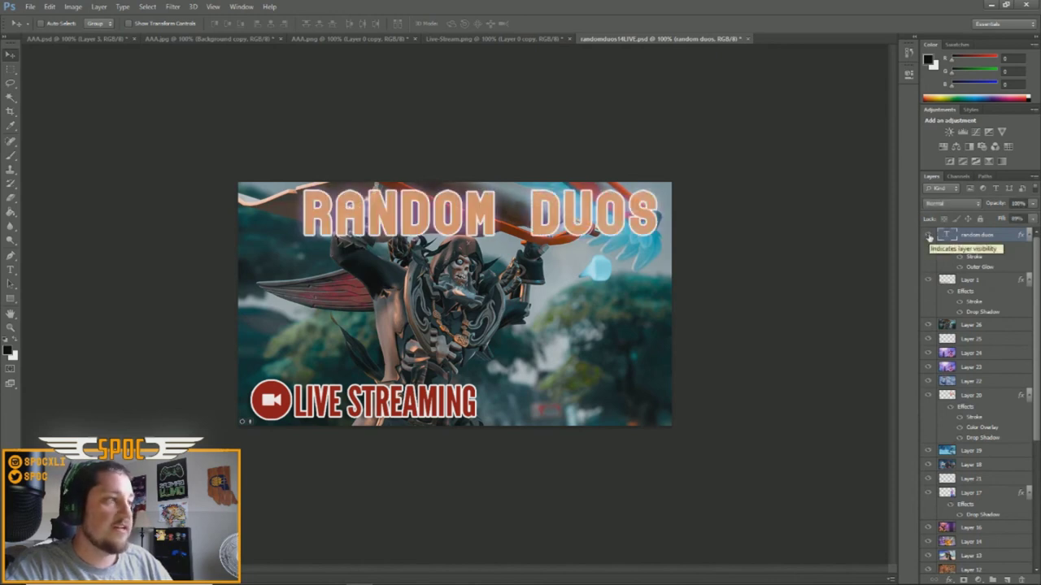
{"action": "left_click", "coordinate": [929, 279]}
{"action": "left_click", "coordinate": [930, 280]}
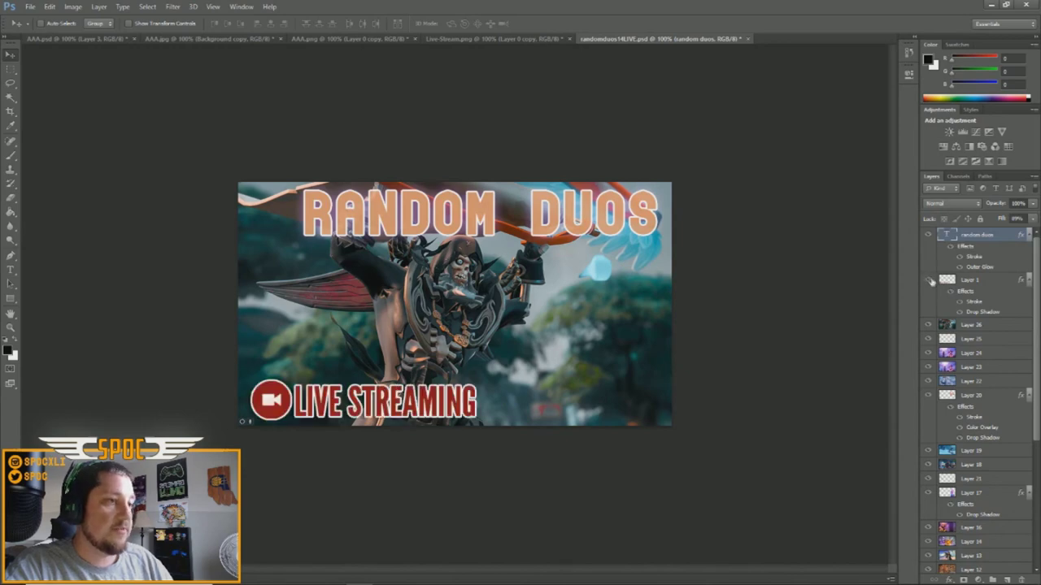
{"action": "left_click", "coordinate": [928, 325]}
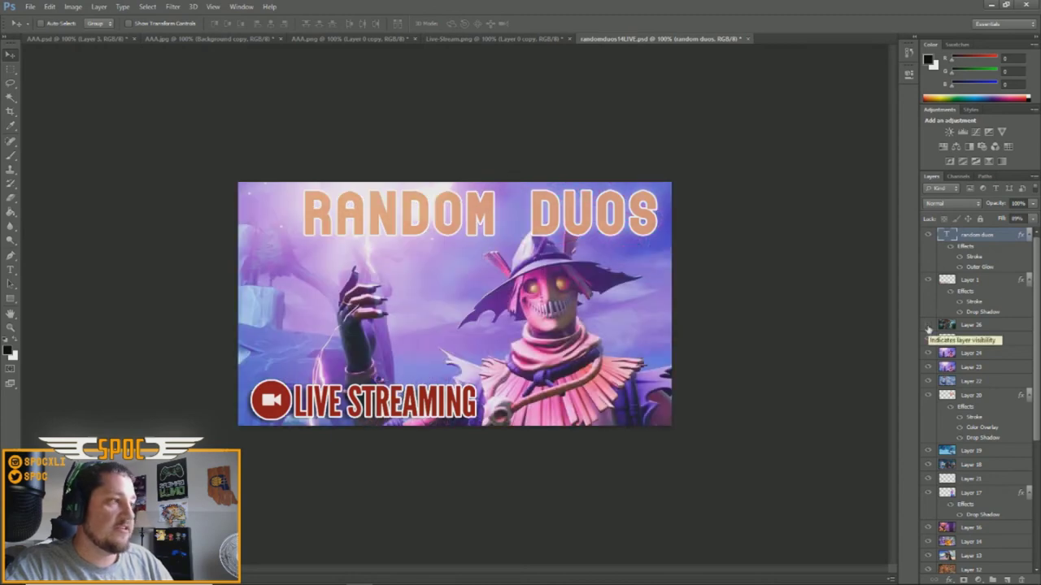
{"action": "left_click", "coordinate": [928, 325]}
{"action": "left_click", "coordinate": [928, 326]}
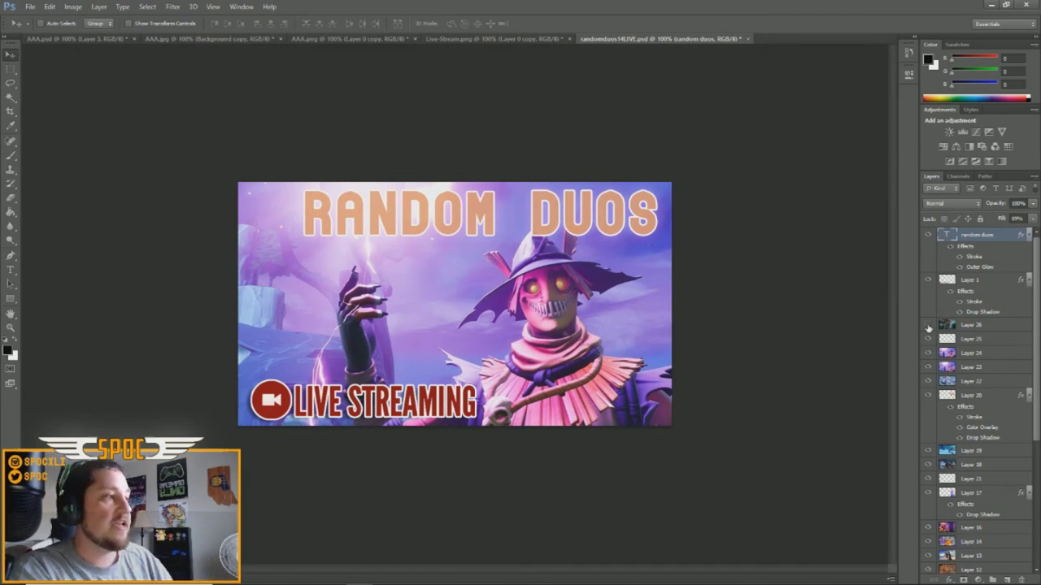
{"action": "left_click", "coordinate": [927, 326]}
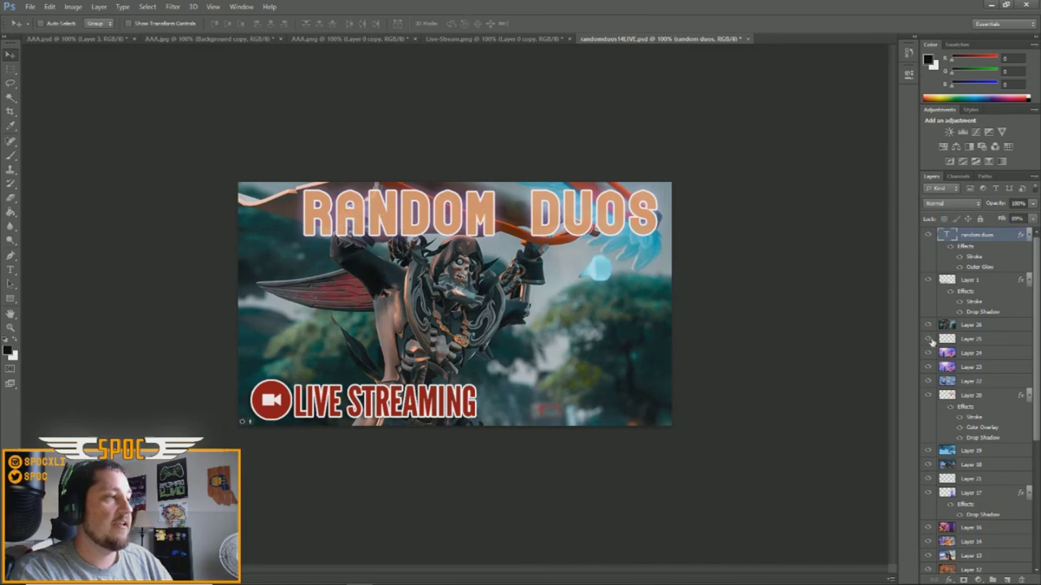
{"action": "left_click", "coordinate": [928, 326]}
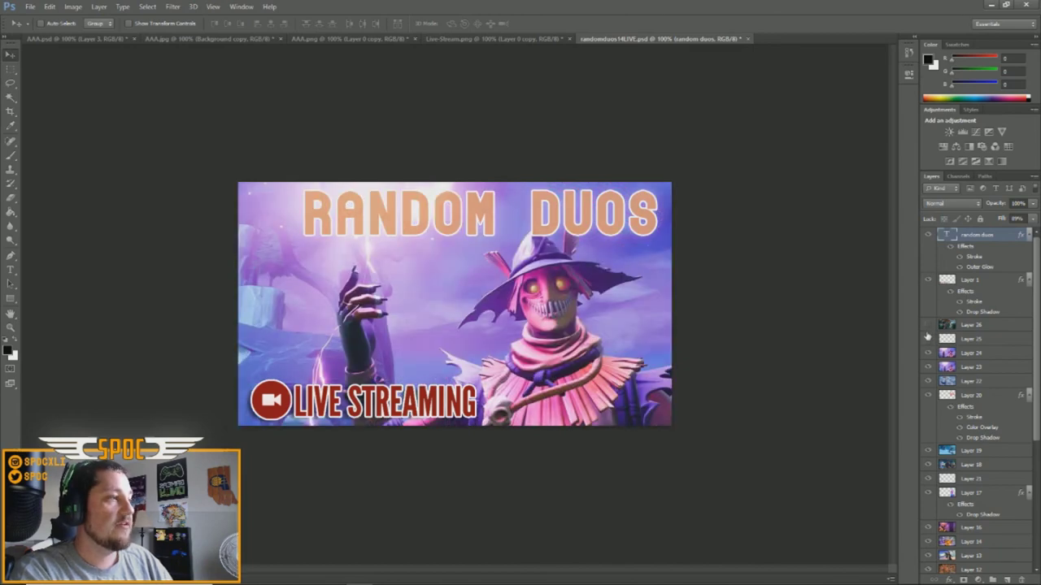
{"action": "left_click", "coordinate": [928, 325]}
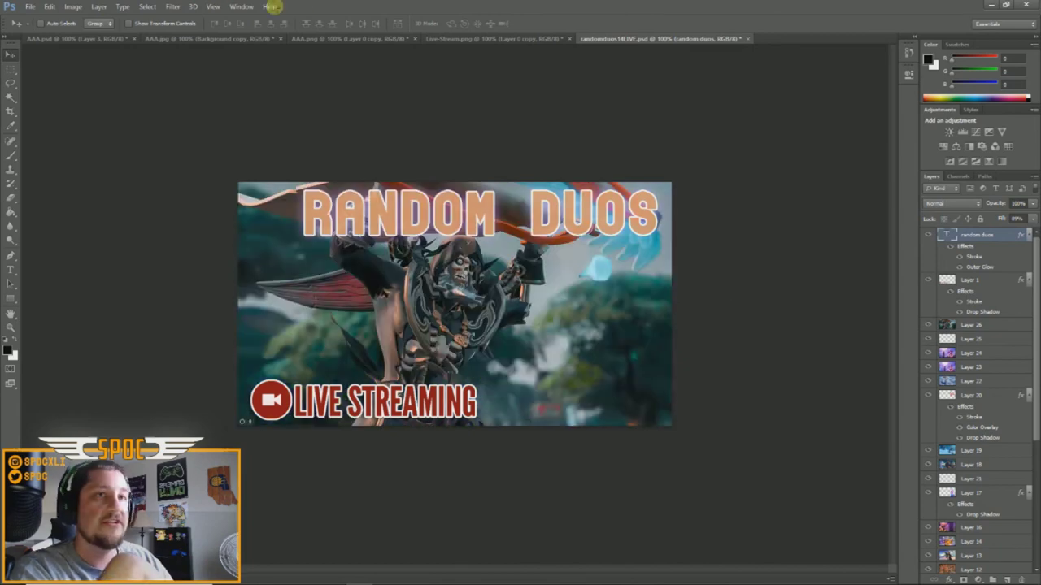
{"action": "left_click", "coordinate": [34, 8]}
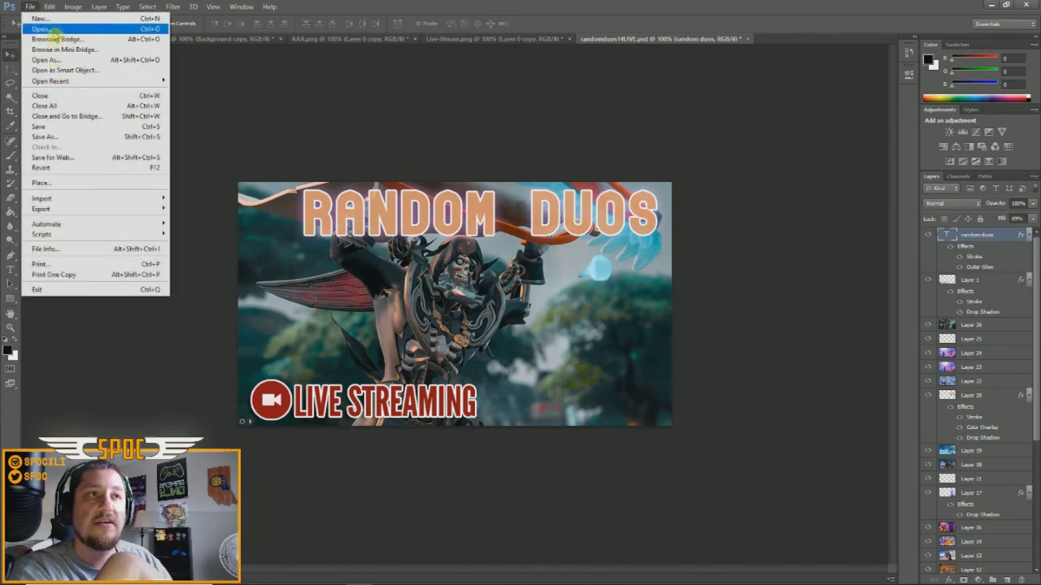
Copy the waving banana image from its document.
{"action": "left_click", "coordinate": [279, 72]}
{"action": "left_click", "coordinate": [464, 39]}
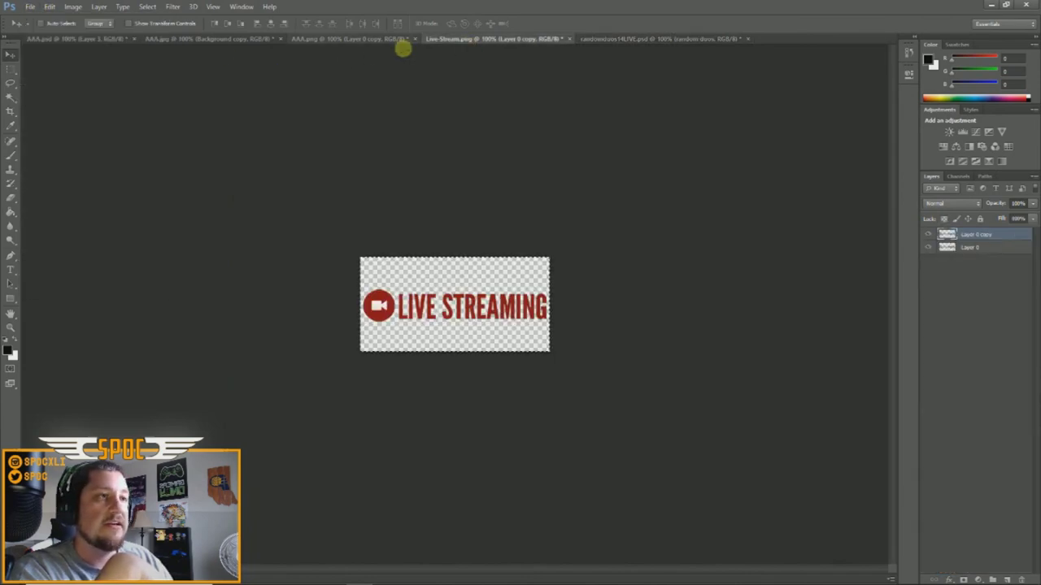
{"action": "left_click", "coordinate": [383, 39]}
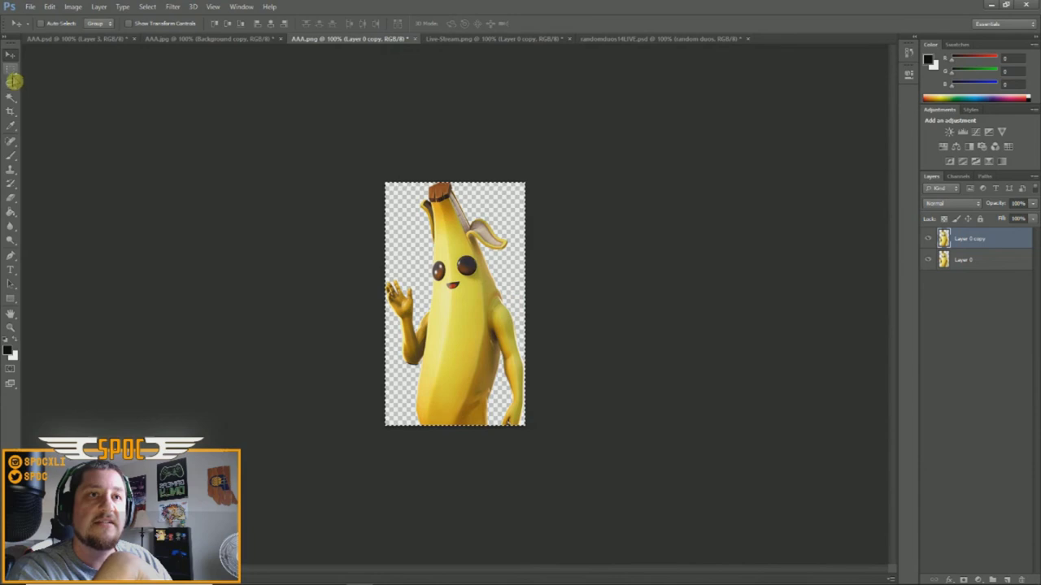
{"action": "left_click", "coordinate": [51, 8]}
{"action": "left_click", "coordinate": [75, 80]}
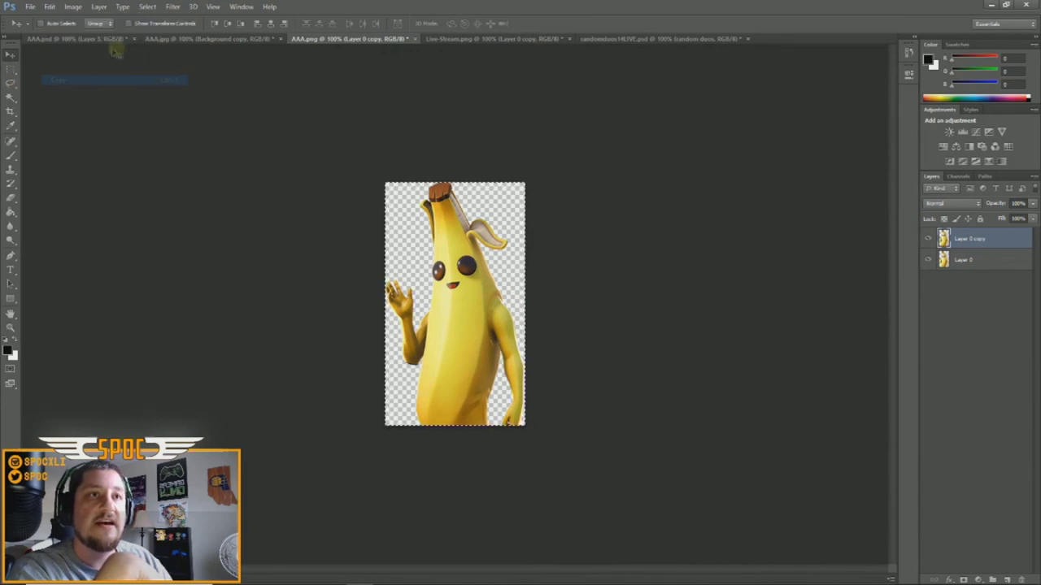
Paste the banana into randomduos14LIVE.psd and drag it to the right side.
{"action": "left_click", "coordinate": [104, 39]}
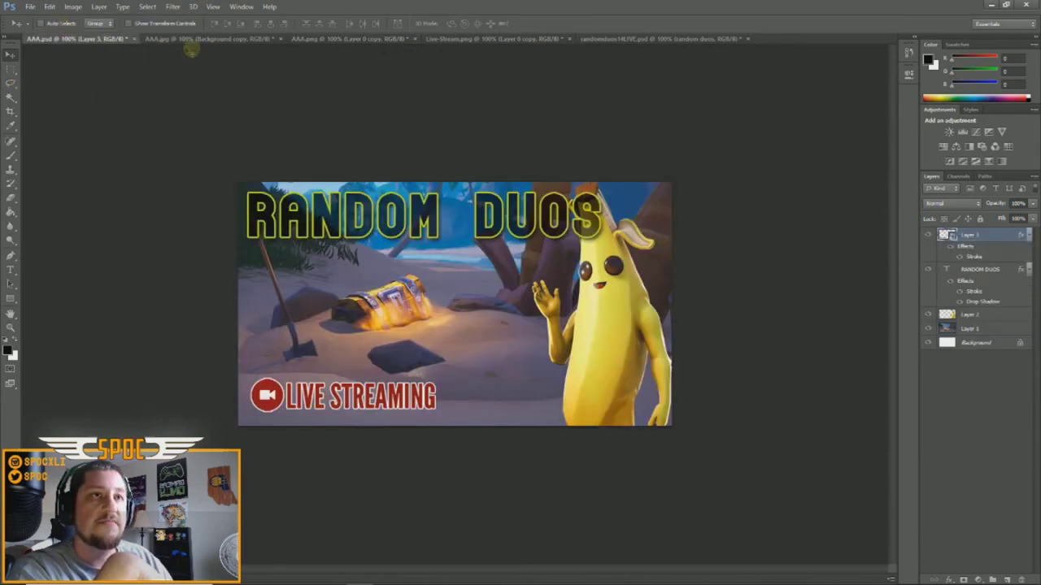
{"action": "left_click", "coordinate": [616, 41]}
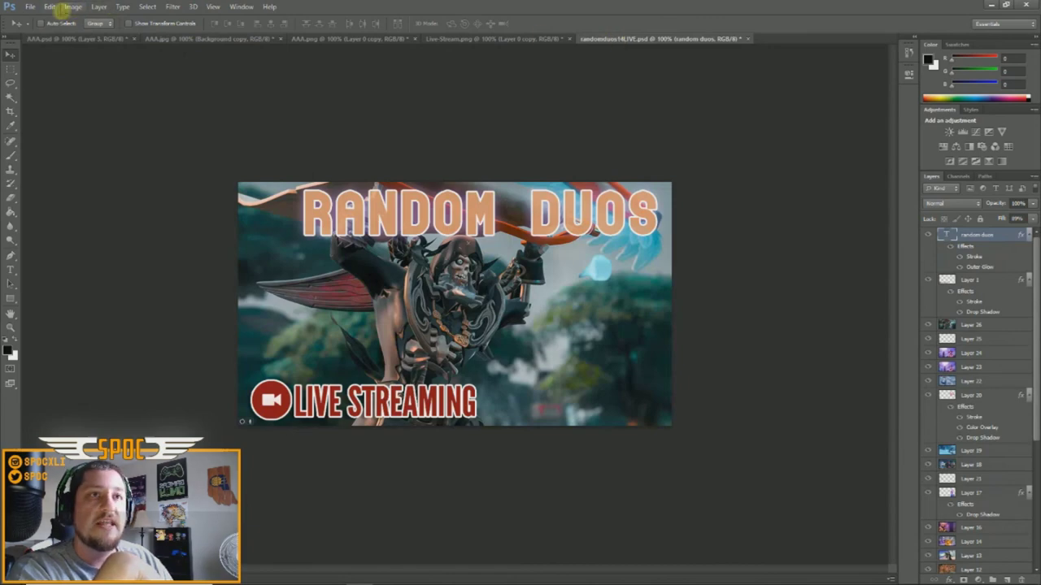
{"action": "left_click", "coordinate": [49, 6]}
{"action": "left_click", "coordinate": [80, 102]}
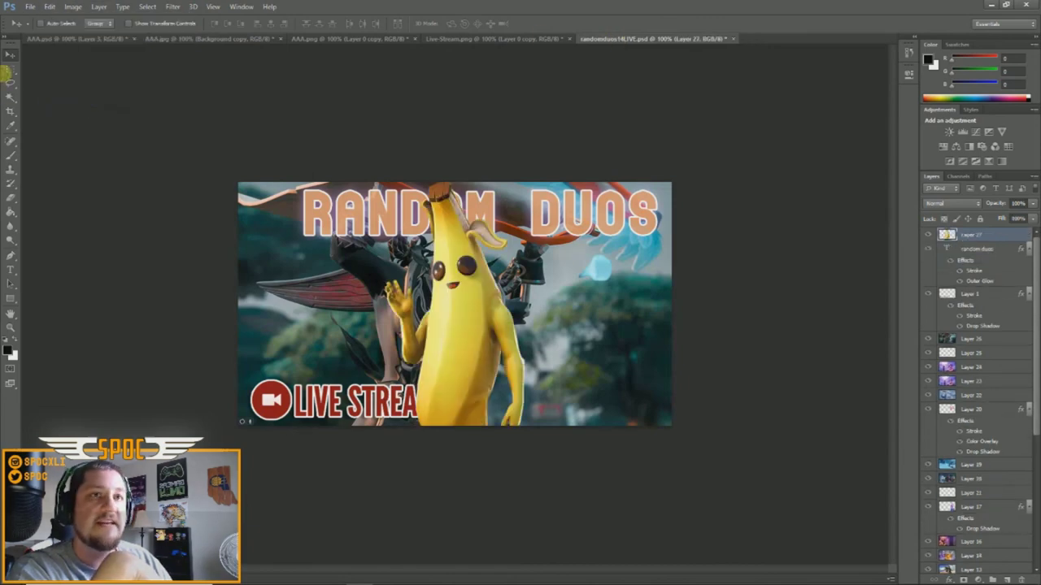
{"action": "left_click_drag", "start_coordinate": [492, 314], "coordinate": [615, 310]}
{"action": "left_click", "coordinate": [62, 26]}
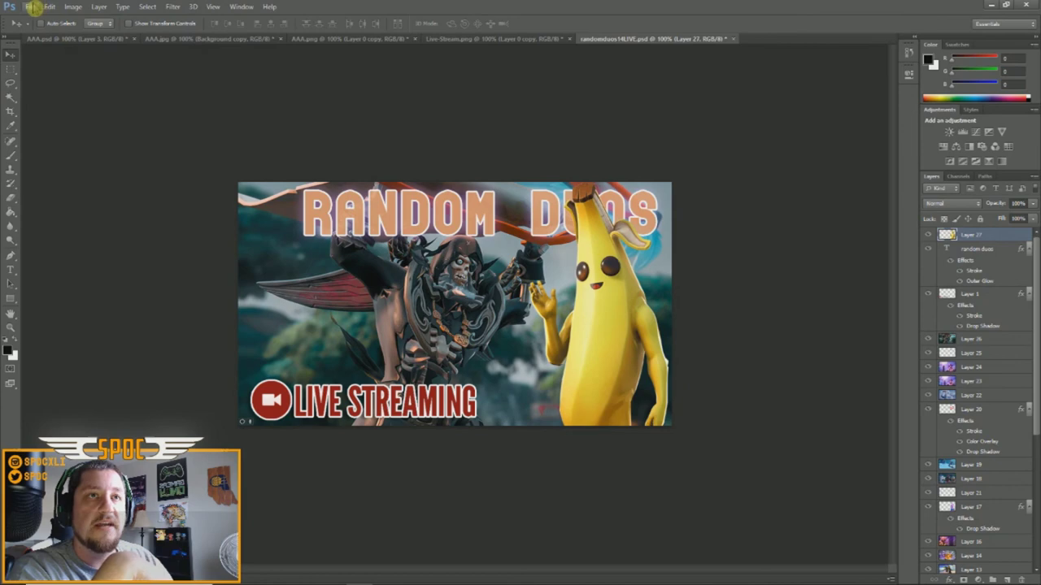
Copy the beach scene and paste it into the randomduos14LIVE thumbnail.
{"action": "left_click", "coordinate": [30, 7]}
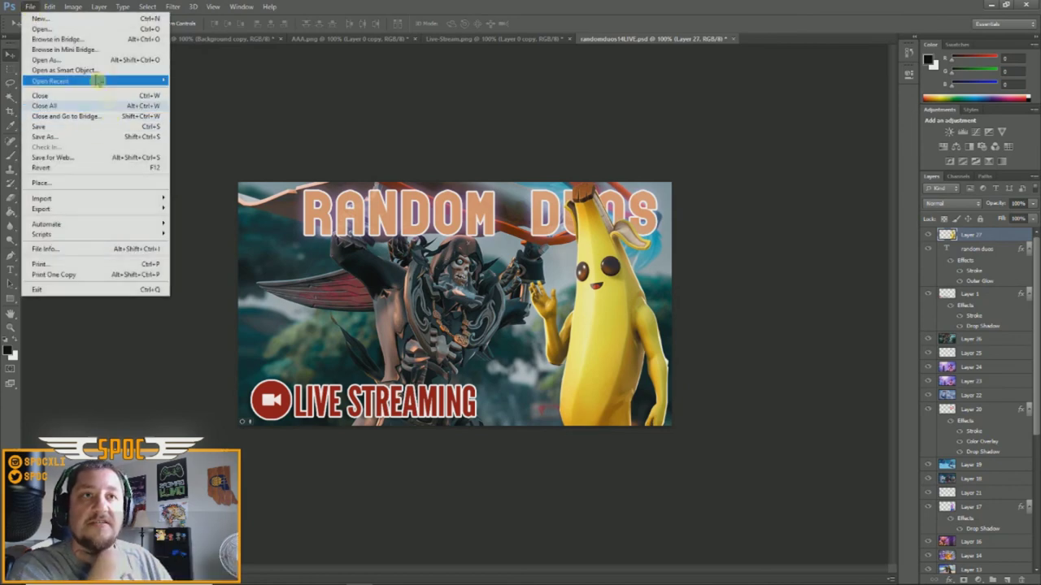
{"action": "left_click", "coordinate": [405, 106]}
{"action": "left_click", "coordinate": [456, 40]}
{"action": "left_click", "coordinate": [377, 40]}
{"action": "left_click", "coordinate": [248, 39]}
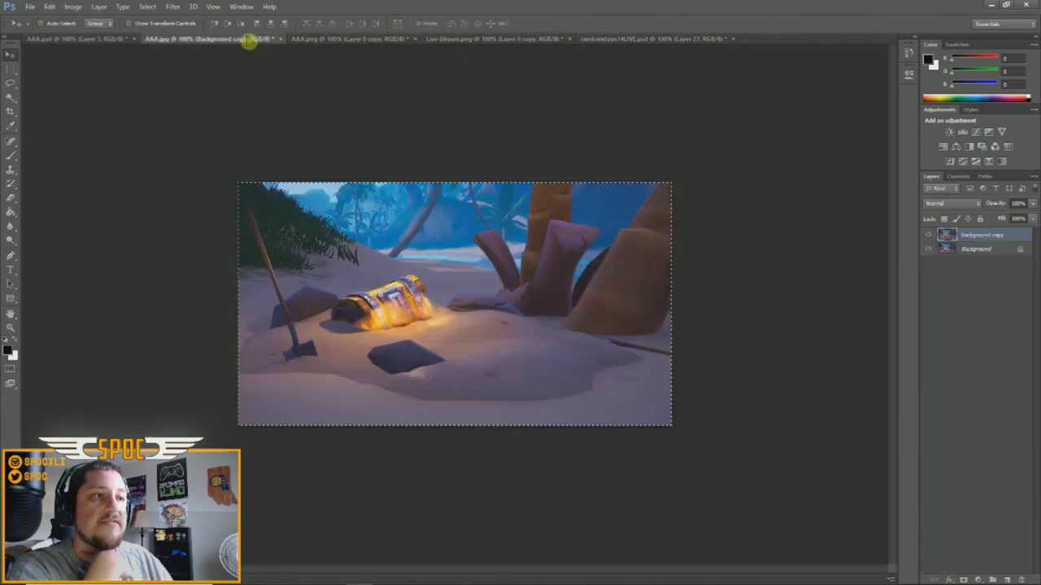
{"action": "left_click", "coordinate": [50, 7]}
{"action": "left_click", "coordinate": [65, 80]}
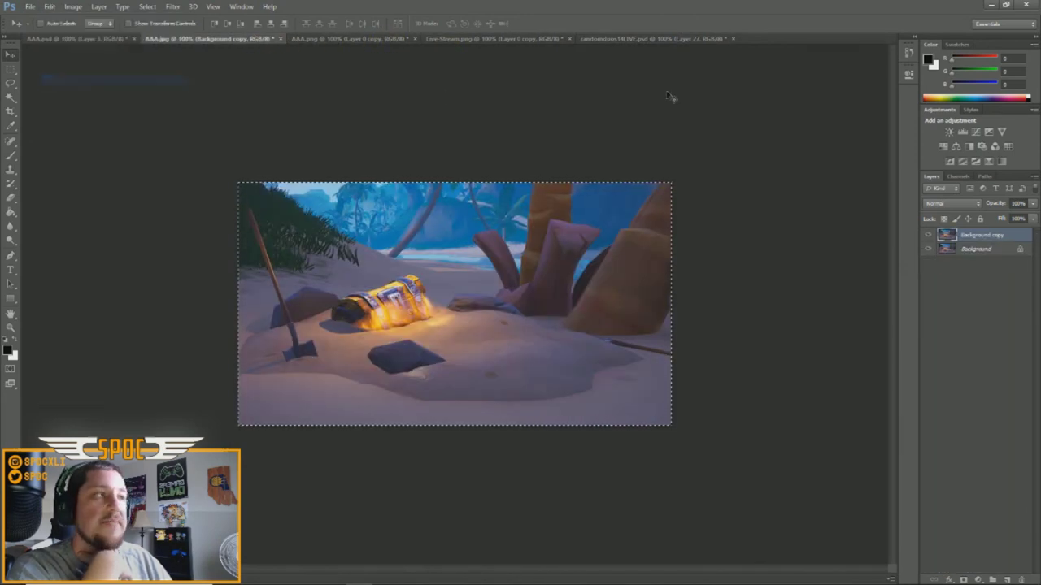
{"action": "left_click", "coordinate": [634, 39]}
{"action": "left_click", "coordinate": [51, 7]}
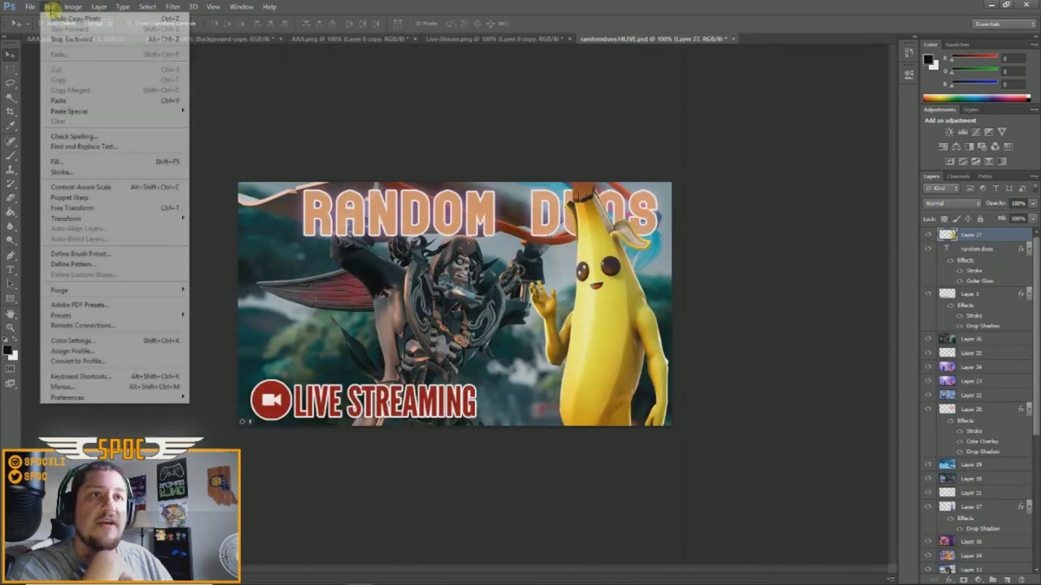
{"action": "left_click", "coordinate": [79, 101]}
Move the beach and banana layers below Layer 1 so the title shows.
{"action": "left_click_drag", "start_coordinate": [970, 237], "coordinate": [974, 267]}
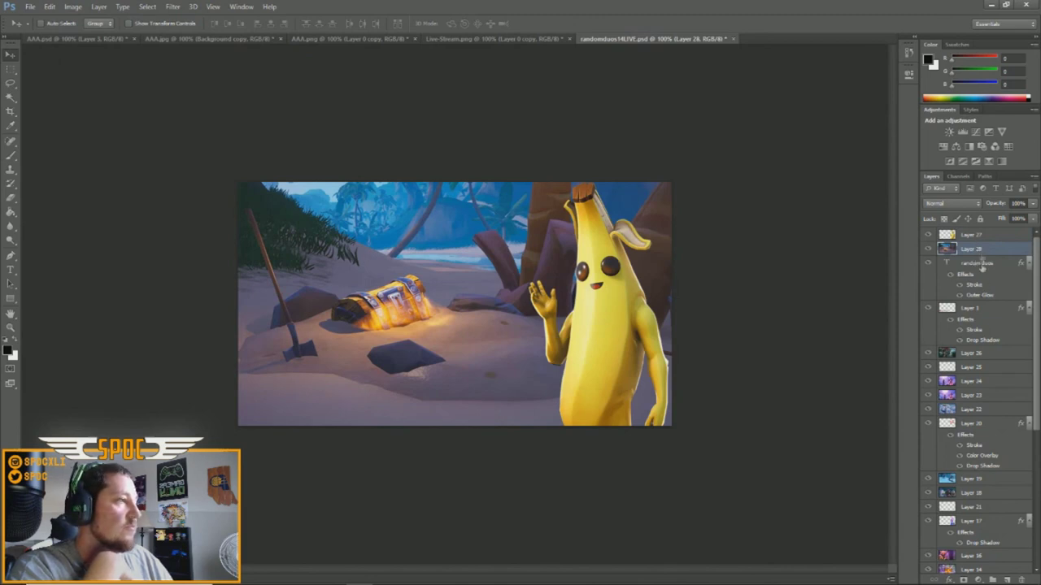
{"action": "left_click_drag", "start_coordinate": [979, 250], "coordinate": [978, 303]}
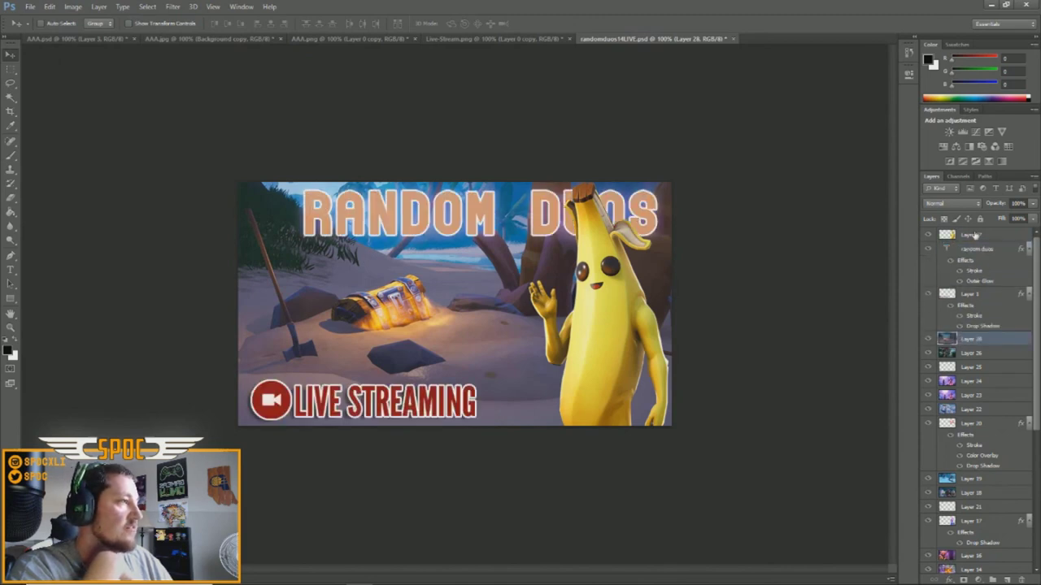
{"action": "left_click_drag", "start_coordinate": [975, 235], "coordinate": [979, 326]}
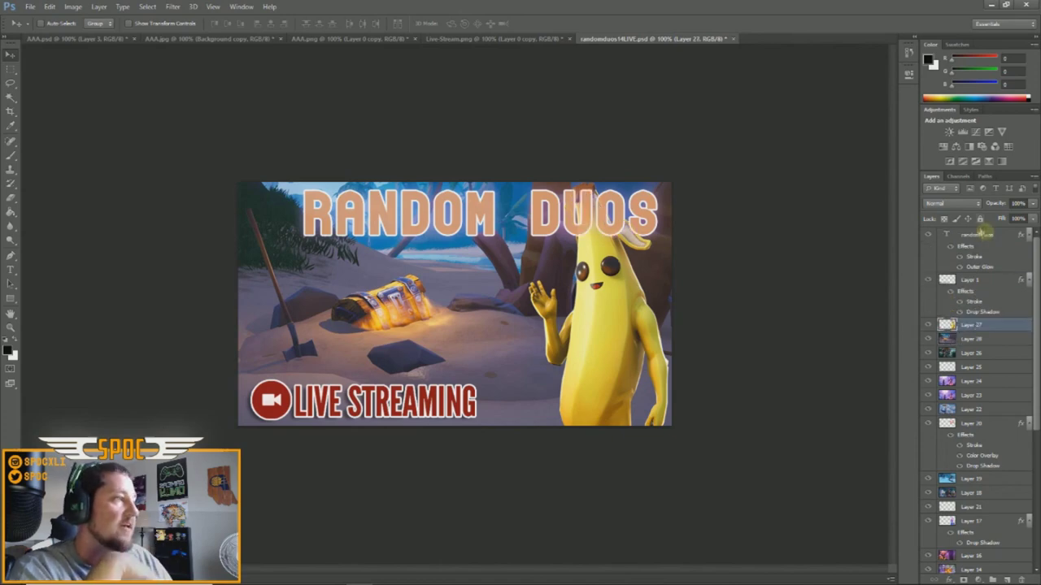
Select the random duos text layer and nudge the title left three times.
{"action": "left_click", "coordinate": [981, 235]}
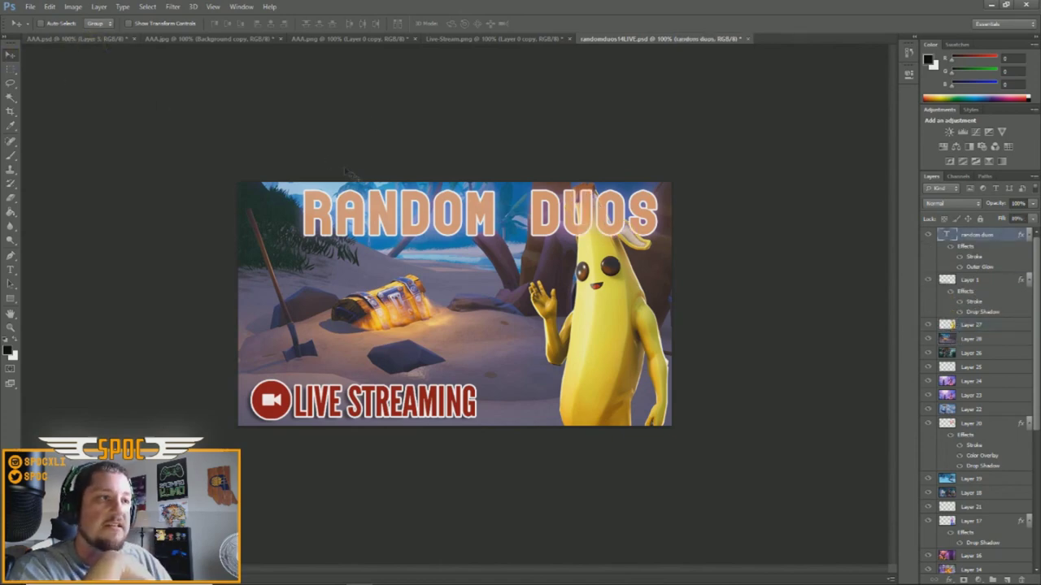
{"action": "key", "text": "Left"}
{"action": "key", "text": "Left"}
{"action": "key", "text": "Left"}
{"action": "key", "text": "Left"}
{"action": "key", "text": "Left"}
{"action": "key", "text": "Left"}
{"action": "key", "text": "Left"}
{"action": "key", "text": "Left"}
{"action": "key", "text": "Left"}
{"action": "key", "text": "Left"}
{"action": "key", "text": "Left"}
{"action": "key", "text": "Left"}
{"action": "key", "text": "Left"}
{"action": "key", "text": "Left"}
{"action": "key", "text": "Left"}
{"action": "key", "text": "Left"}
{"action": "key", "text": "Left"}
{"action": "key", "text": "Left"}
{"action": "key", "text": "Left"}
{"action": "key", "text": "Left"}
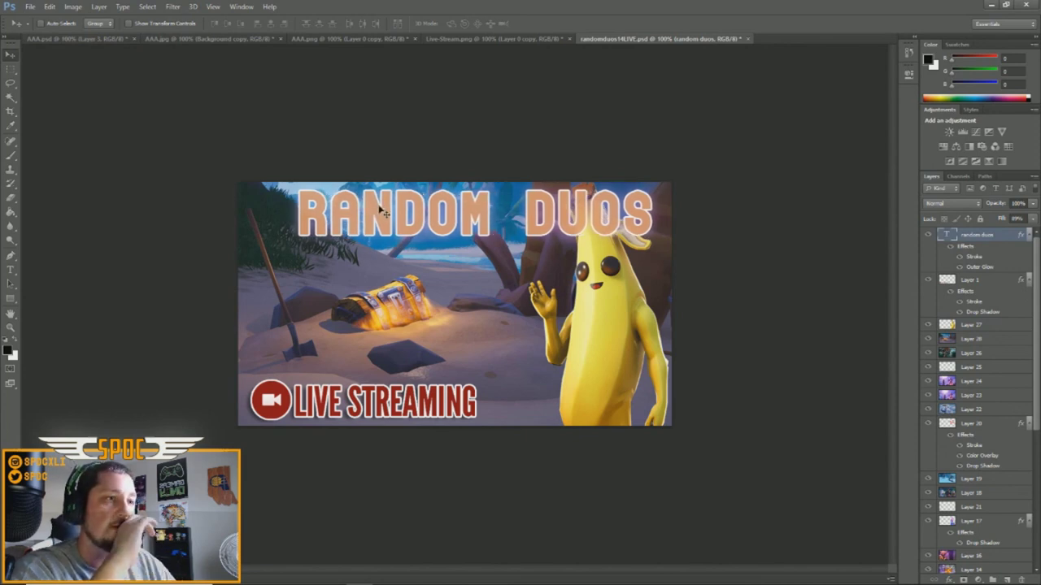
{"action": "key", "text": "Left"}
{"action": "key", "text": "Left"}
{"action": "key", "text": "Left"}
{"action": "key", "text": "Left"}
{"action": "key", "text": "Left"}
{"action": "key", "text": "Left"}
{"action": "key", "text": "Left"}
{"action": "key", "text": "Left"}
{"action": "key", "text": "Left"}
{"action": "key", "text": "Left"}
{"action": "key", "text": "Left"}
{"action": "key", "text": "Left"}
{"action": "key", "text": "Left"}
{"action": "key", "text": "Left"}
{"action": "key", "text": "Left"}
{"action": "key", "text": "Left"}
{"action": "key", "text": "Left"}
{"action": "key", "text": "Left"}
{"action": "key", "text": "Left"}
{"action": "key", "text": "Left"}
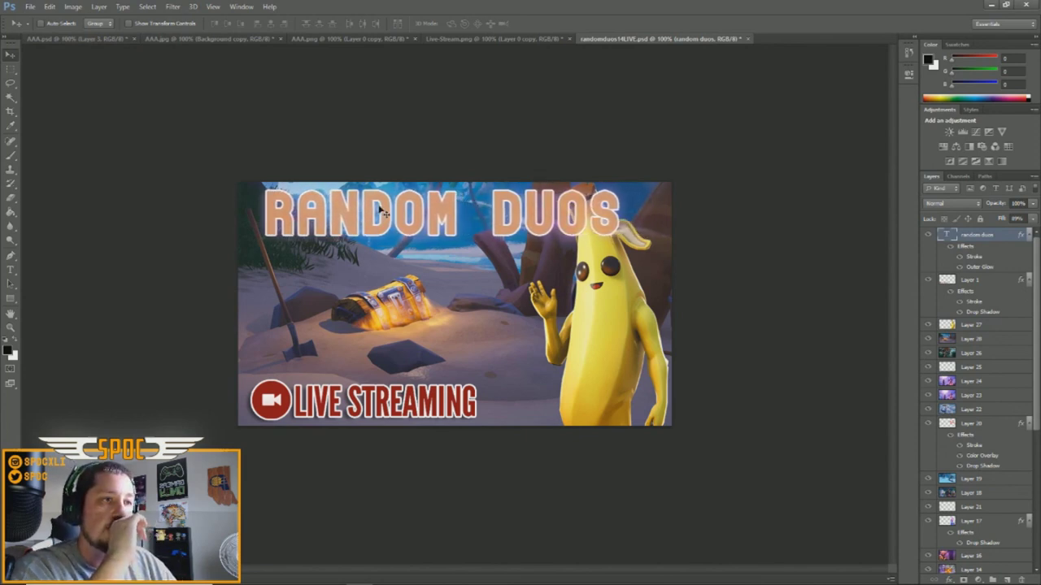
{"action": "key", "text": "Left"}
{"action": "key", "text": "Left"}
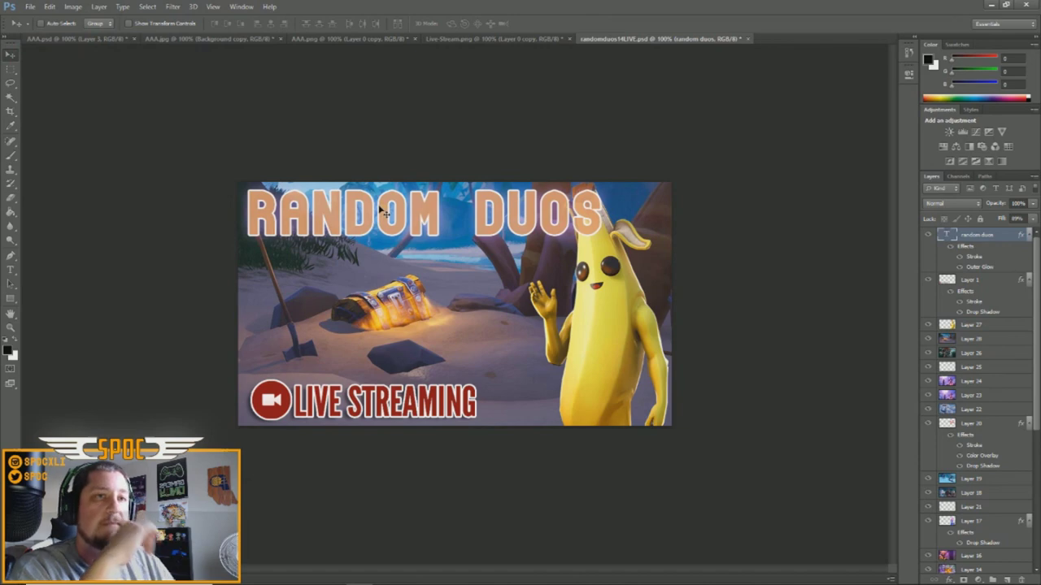
Try an 11 pt font size on the whole title, then undo it.
{"action": "left_click", "coordinate": [10, 269]}
{"action": "left_click", "coordinate": [423, 216]}
{"action": "key", "text": "ctrl+a"}
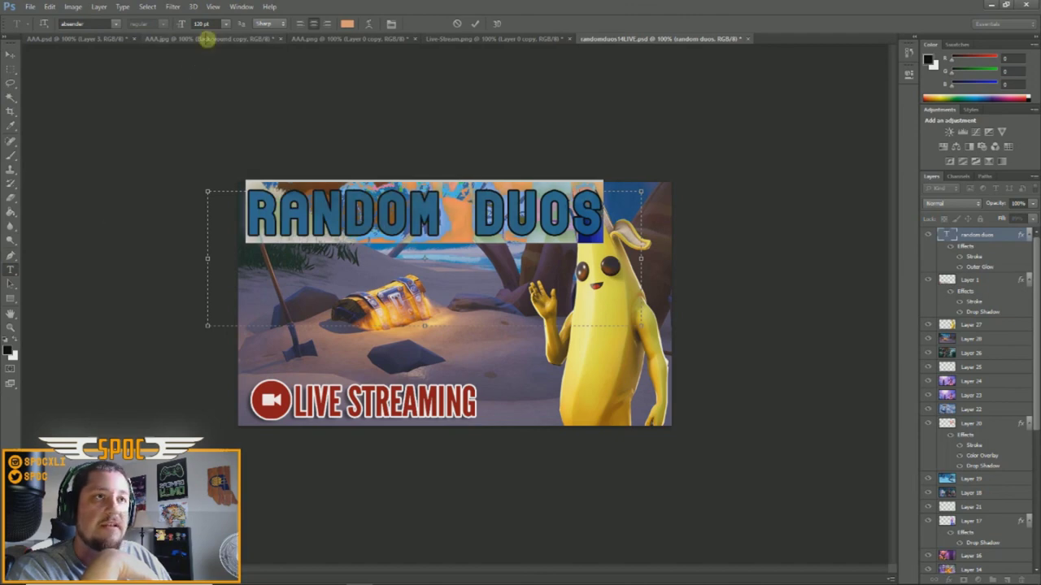
{"action": "left_click", "coordinate": [201, 23]}
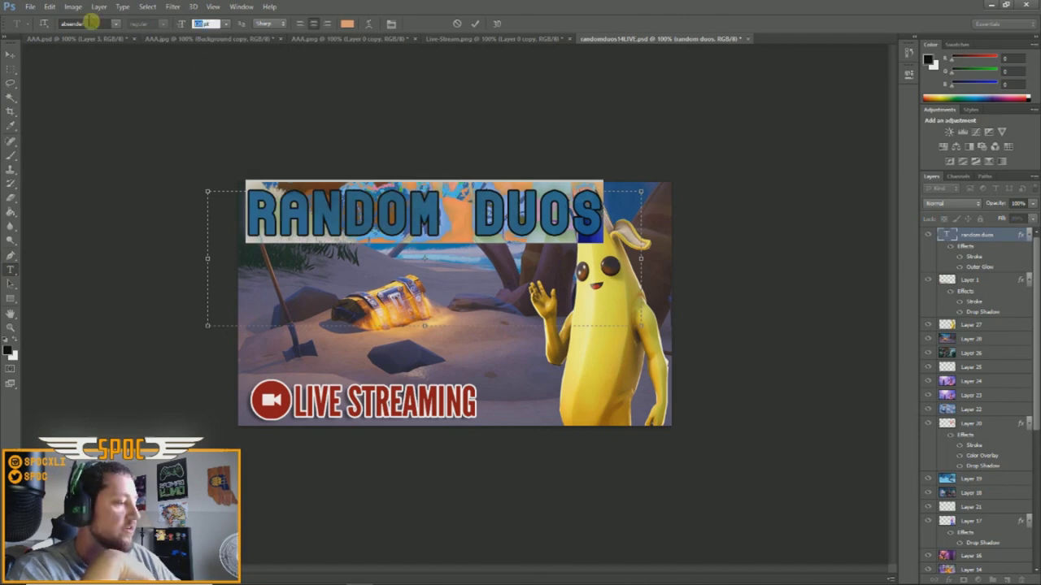
{"action": "type", "text": "11"}
{"action": "key", "text": "Return"}
{"action": "key", "text": "ctrl+z"}
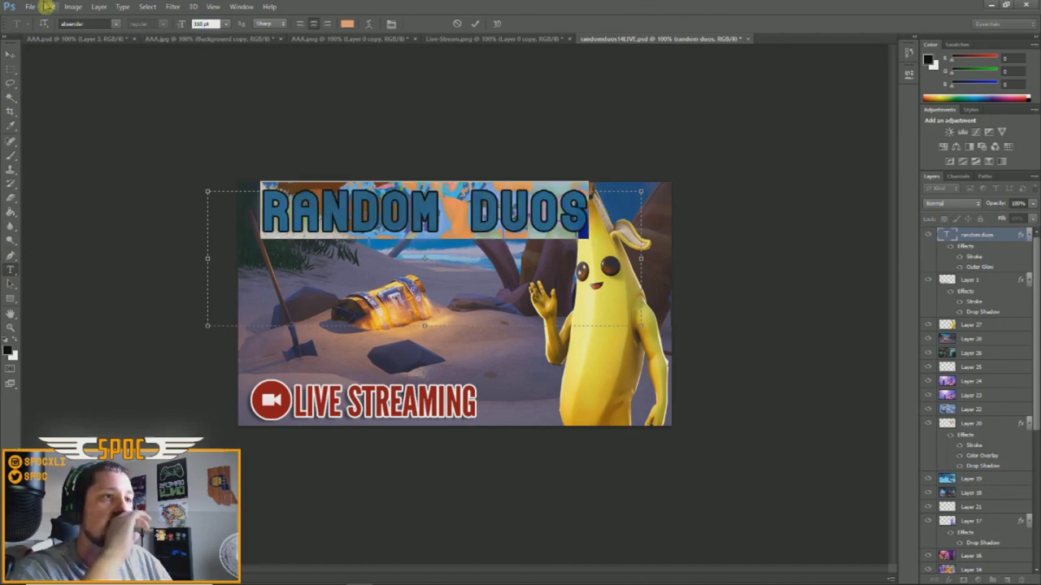
Nudge the RANDOM DUOS title left twice with the Move tool.
{"action": "left_click", "coordinate": [10, 53]}
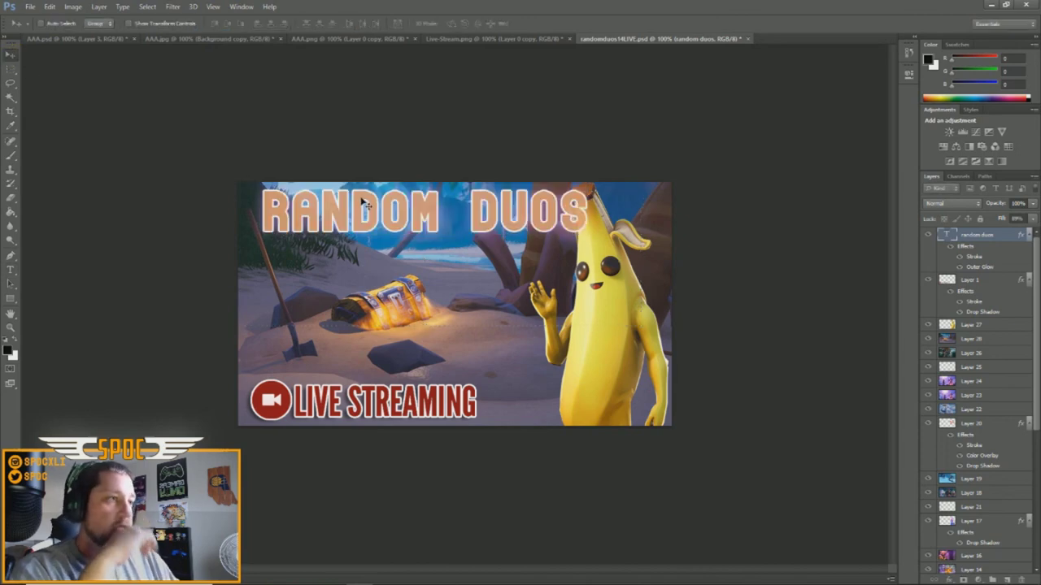
{"action": "key", "text": "Left"}
{"action": "key", "text": "Left"}
{"action": "key", "text": "Left"}
{"action": "key", "text": "Left"}
{"action": "key", "text": "Left"}
{"action": "key", "text": "Left"}
{"action": "key", "text": "Left"}
{"action": "key", "text": "Left"}
{"action": "key", "text": "Left"}
{"action": "key", "text": "Left"}
{"action": "key", "text": "Left"}
{"action": "key", "text": "Left"}
{"action": "key", "text": "Left"}
{"action": "key", "text": "Left"}
{"action": "key", "text": "Left"}
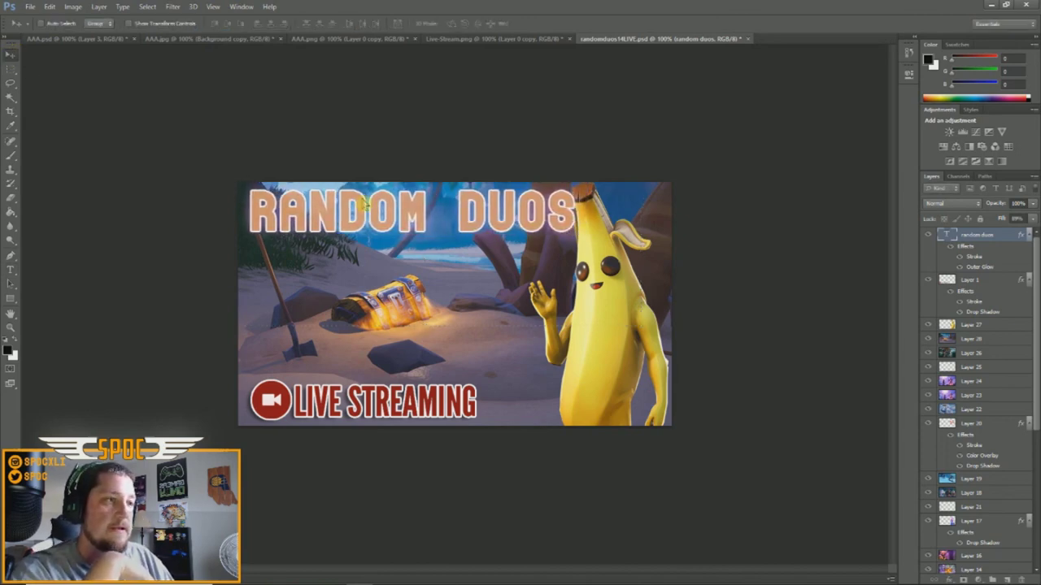
{"action": "key", "text": "Left"}
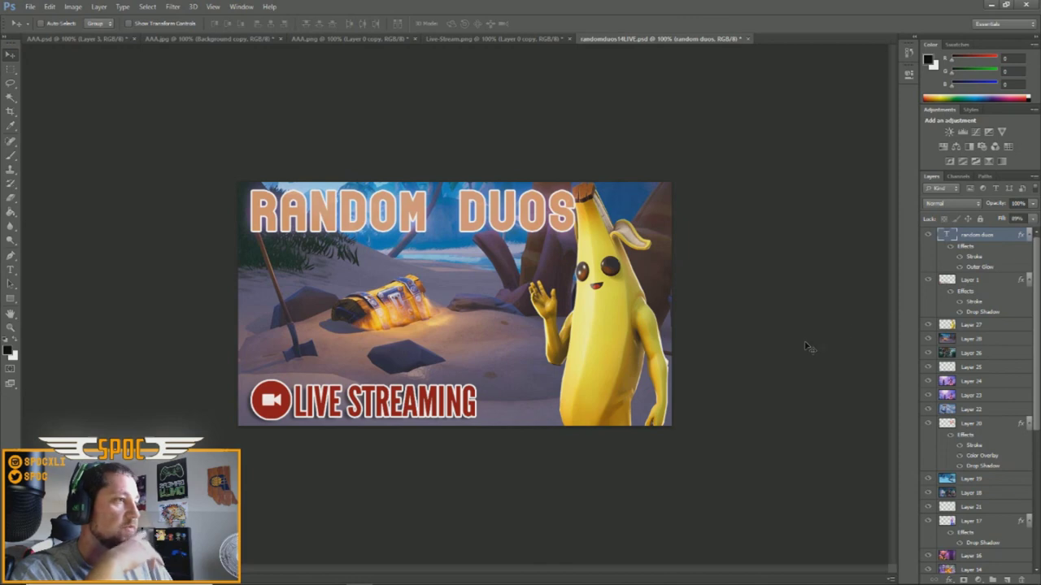
Add a Stroke to the random duos layer and start picking a yellow colour.
{"action": "right_click", "coordinate": [979, 241]}
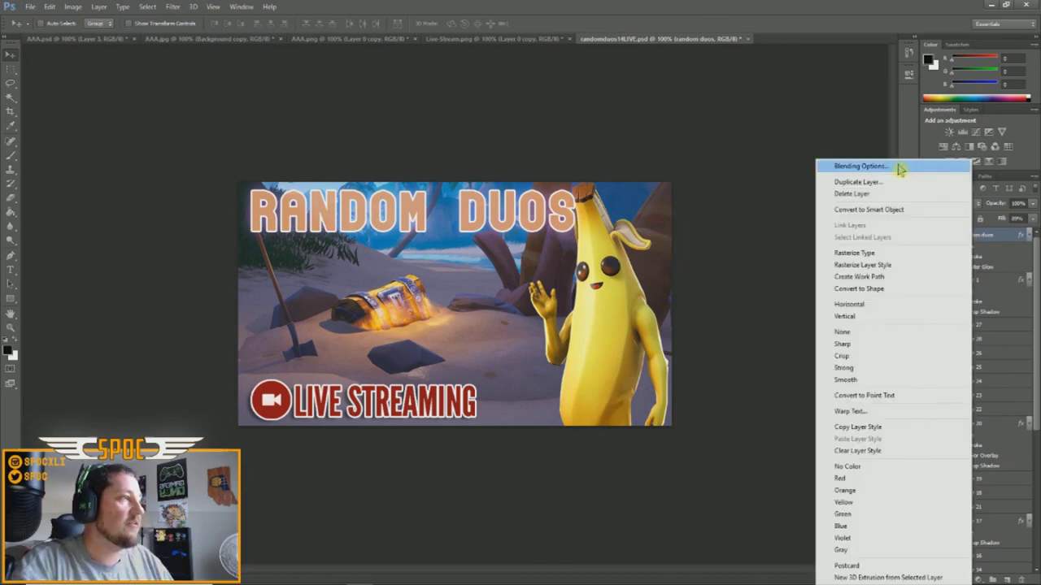
{"action": "left_click", "coordinate": [870, 165]}
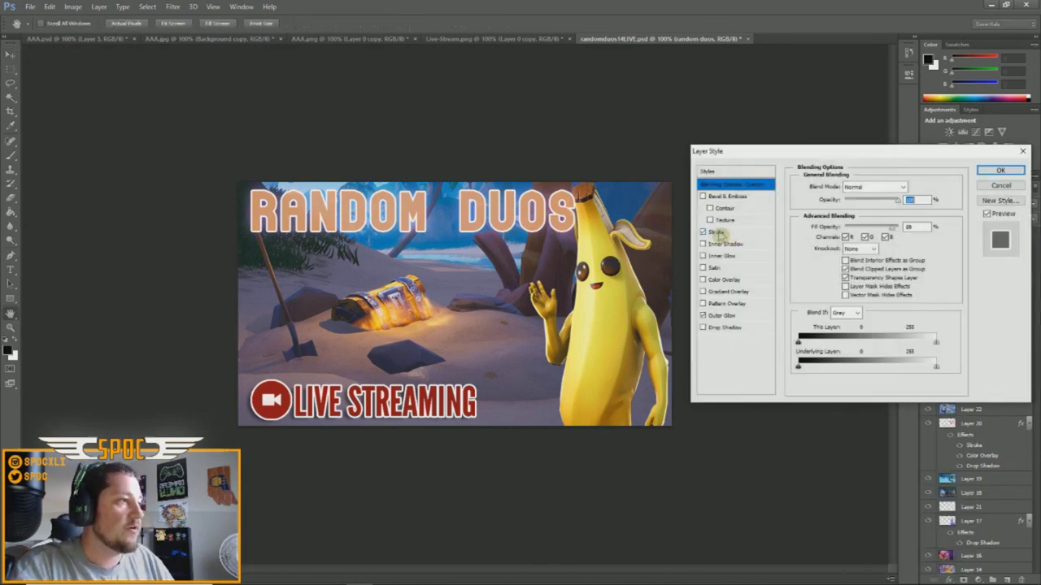
{"action": "left_click", "coordinate": [716, 233]}
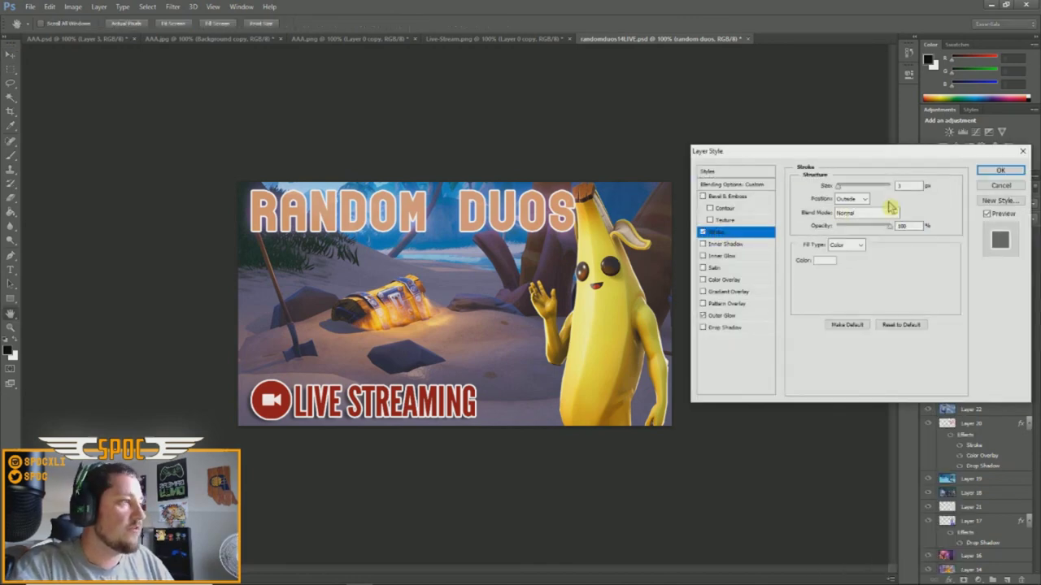
{"action": "left_click", "coordinate": [822, 261]}
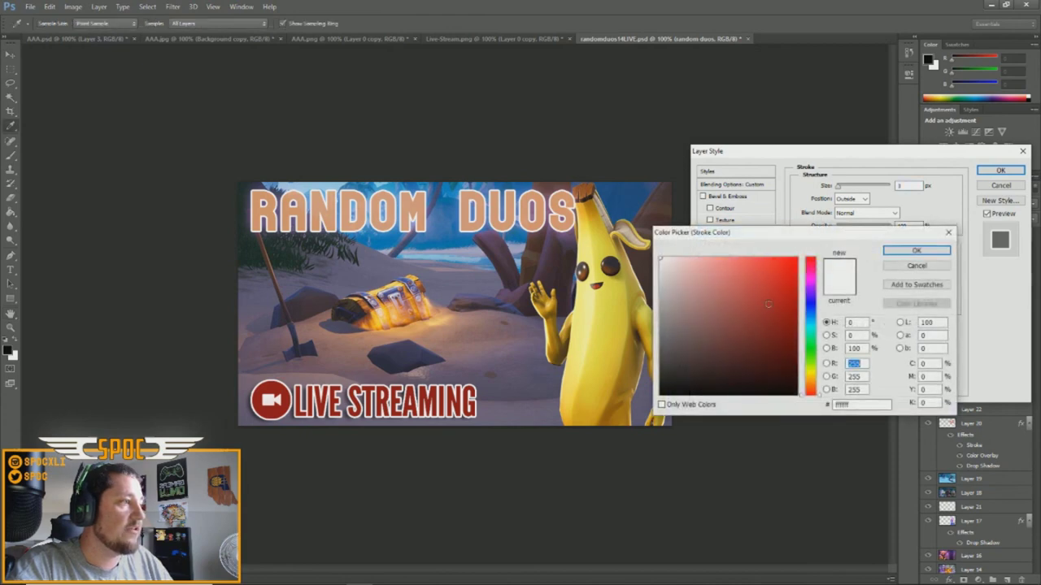
{"action": "left_click", "coordinate": [812, 376]}
{"action": "left_click", "coordinate": [796, 265]}
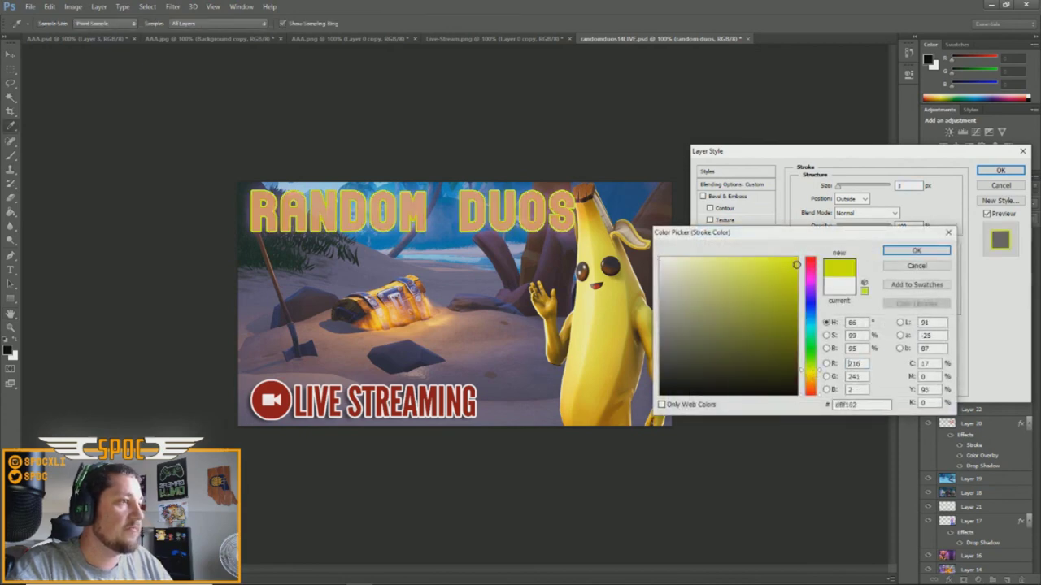
{"action": "left_click", "coordinate": [794, 277]}
Settle on bright yellow #e1ef02 for the 3 px stroke and apply it.
{"action": "left_click", "coordinate": [810, 270]}
{"action": "left_click", "coordinate": [787, 286]}
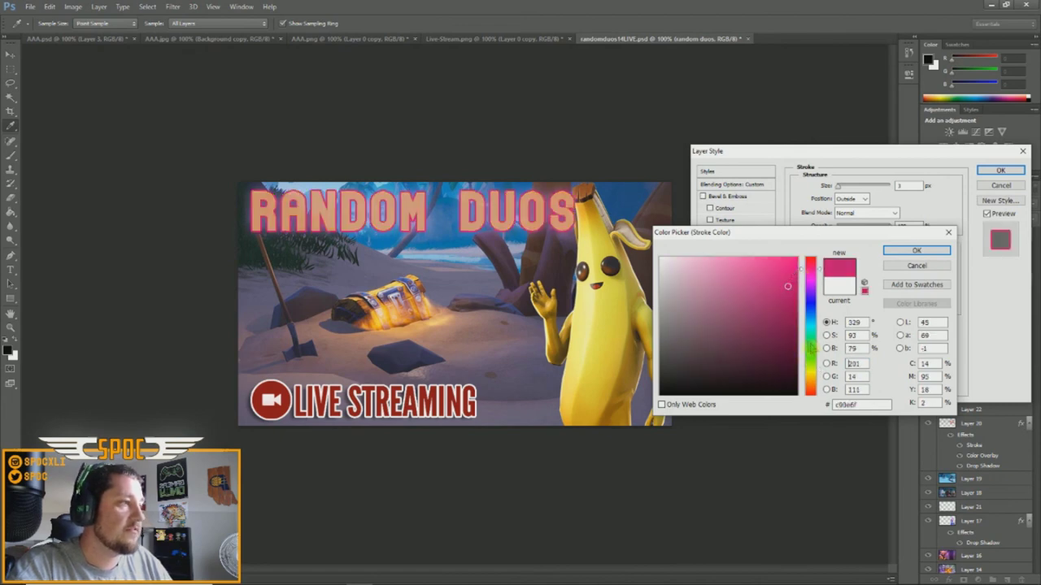
{"action": "left_click", "coordinate": [810, 370]}
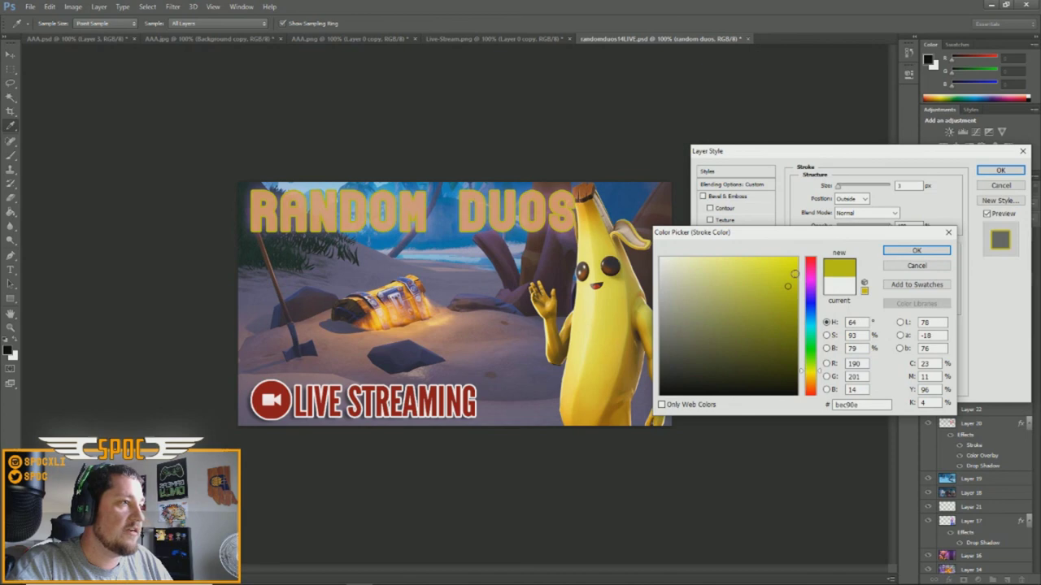
{"action": "left_click", "coordinate": [796, 265]}
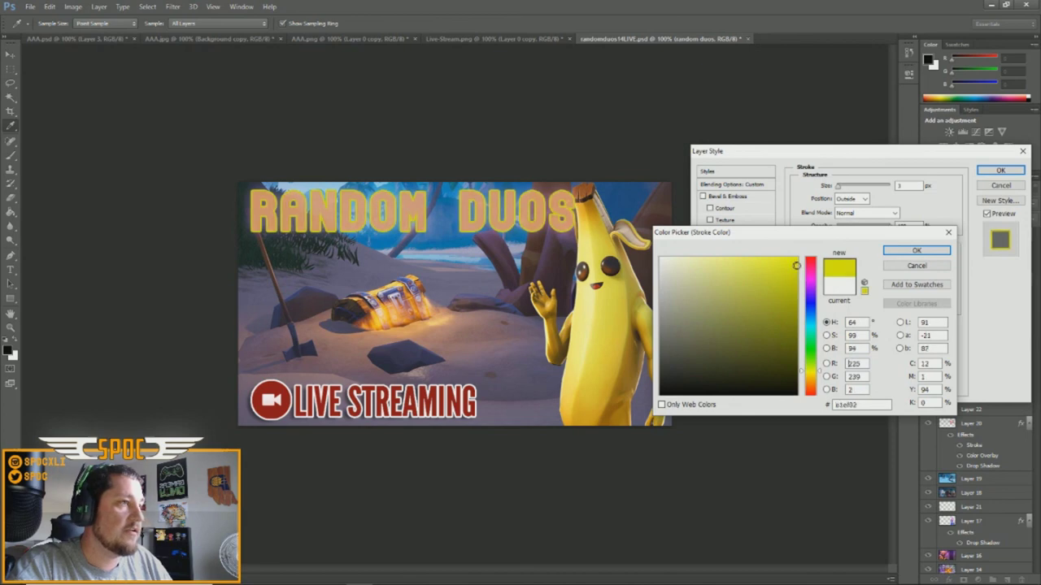
{"action": "left_click", "coordinate": [913, 253]}
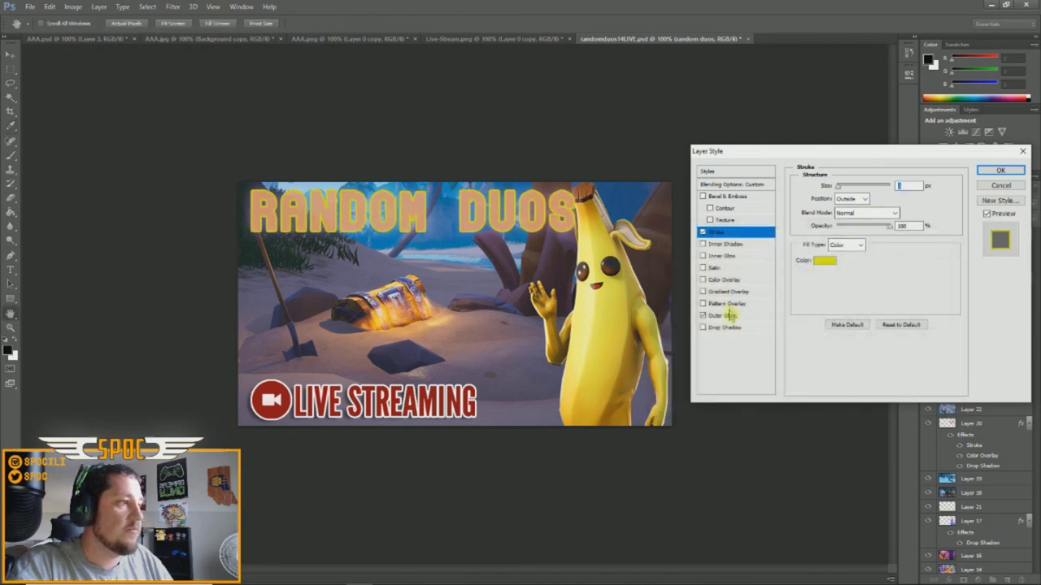
{"action": "left_click", "coordinate": [998, 187]}
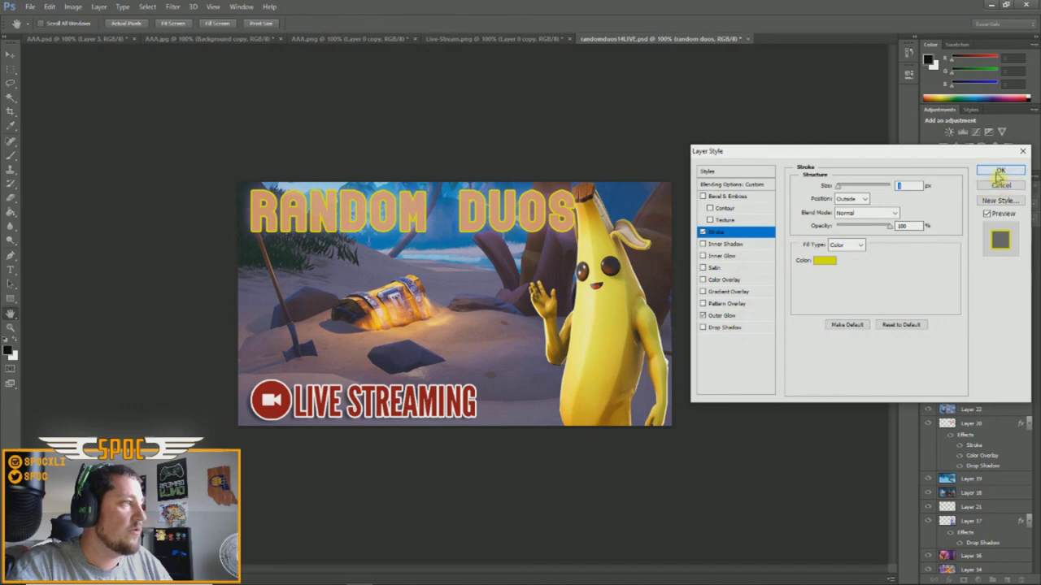
{"action": "left_click", "coordinate": [10, 354]}
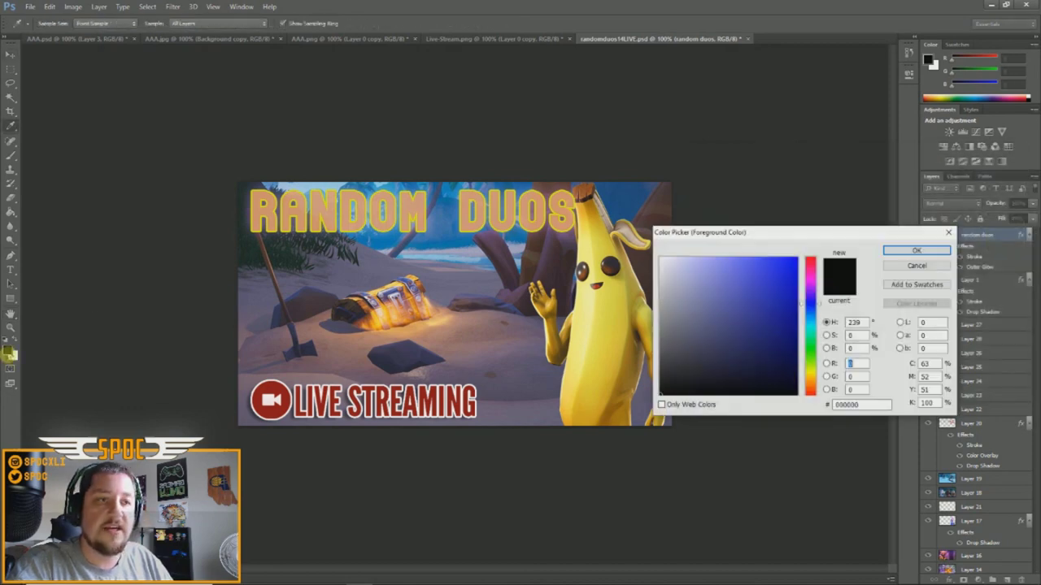
Recolour all the RANDOM DUOS title text black and lower the title layer's fill to about 15%.
{"action": "left_click", "coordinate": [918, 269]}
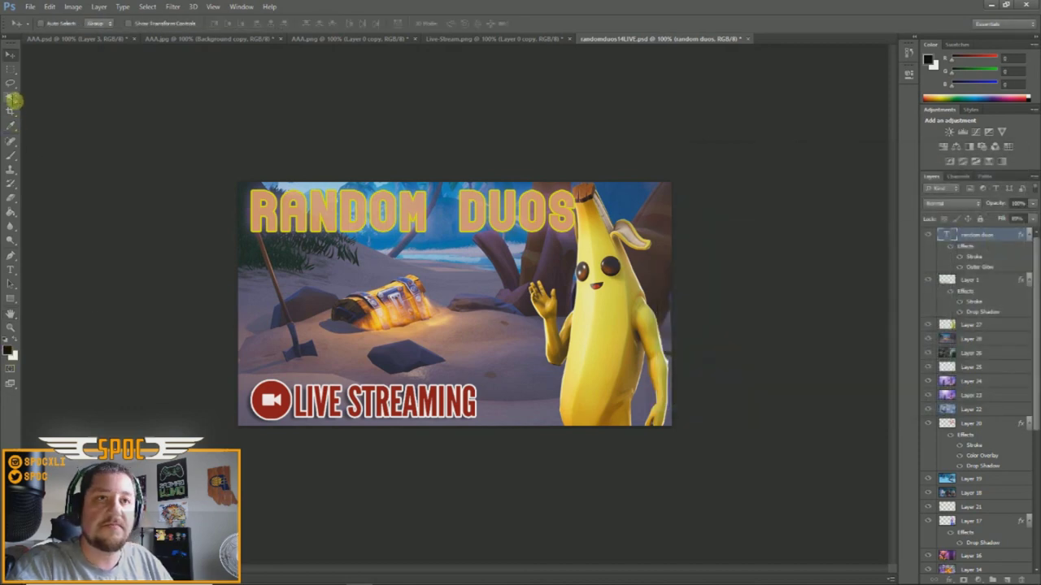
{"action": "left_click", "coordinate": [10, 270]}
{"action": "left_click", "coordinate": [368, 211]}
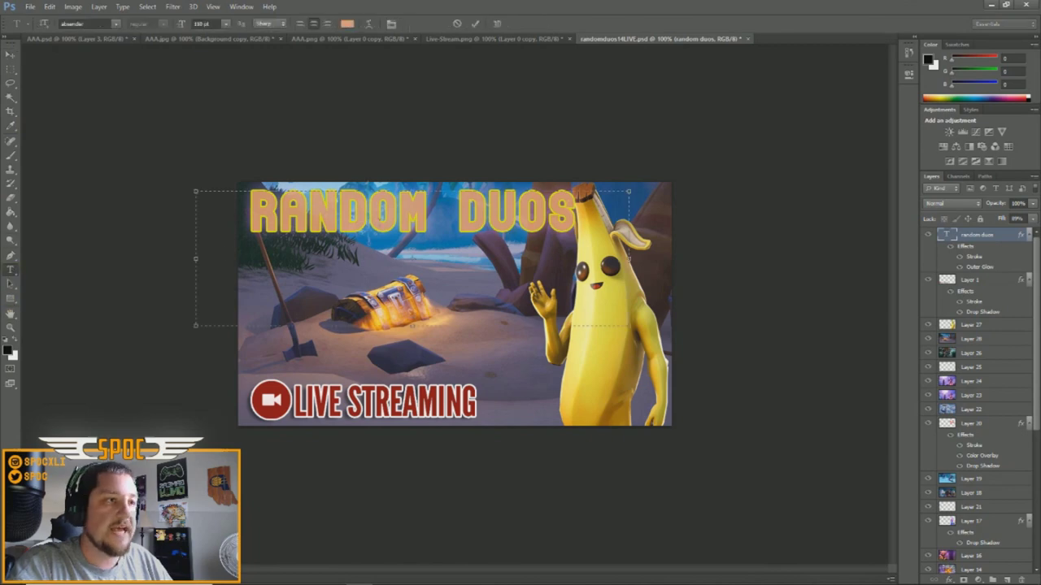
{"action": "key", "text": "ctrl+a"}
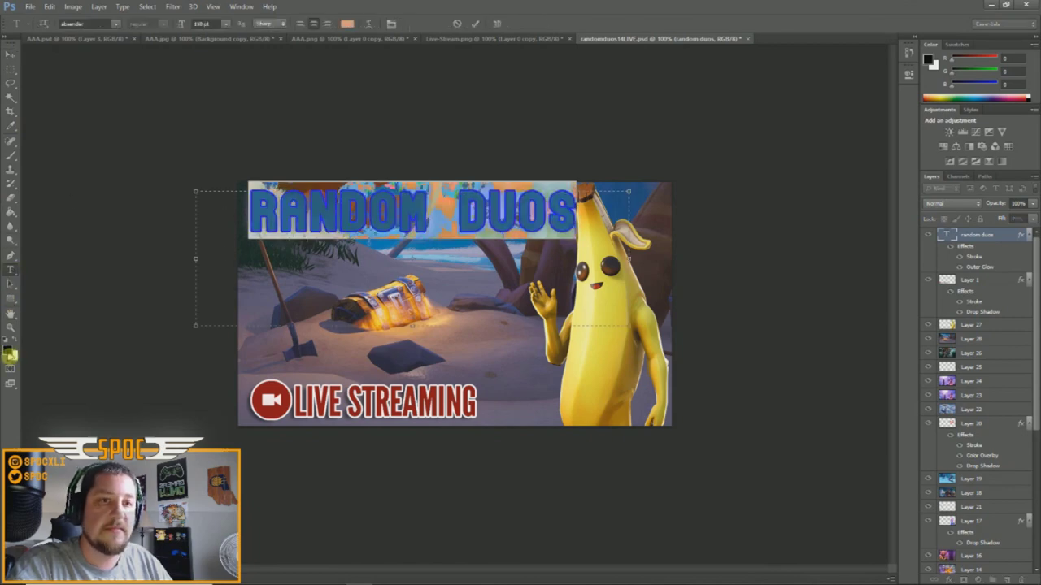
{"action": "left_click", "coordinate": [10, 355]}
{"action": "left_click", "coordinate": [913, 254]}
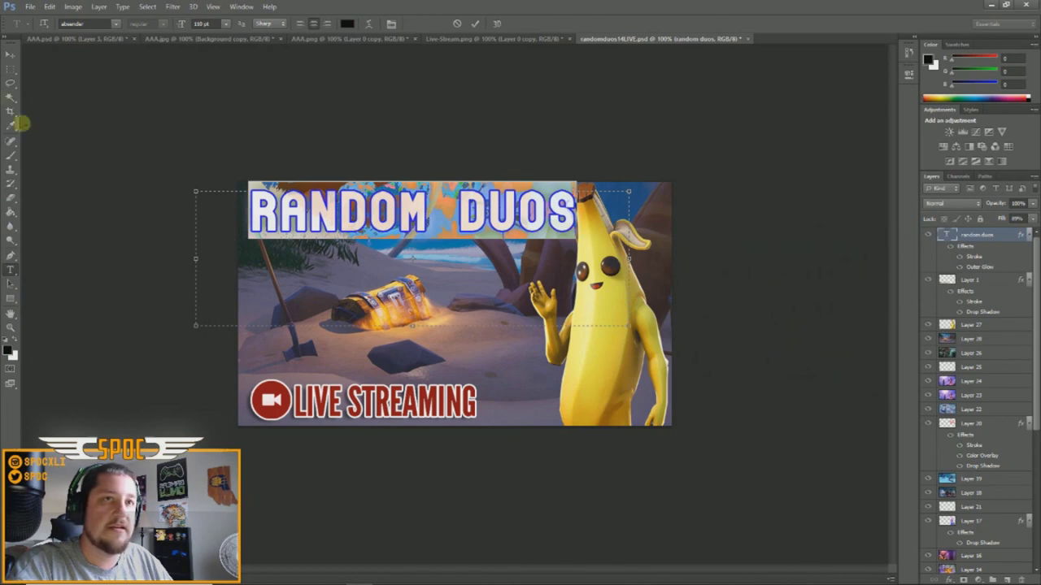
{"action": "left_click", "coordinate": [10, 69]}
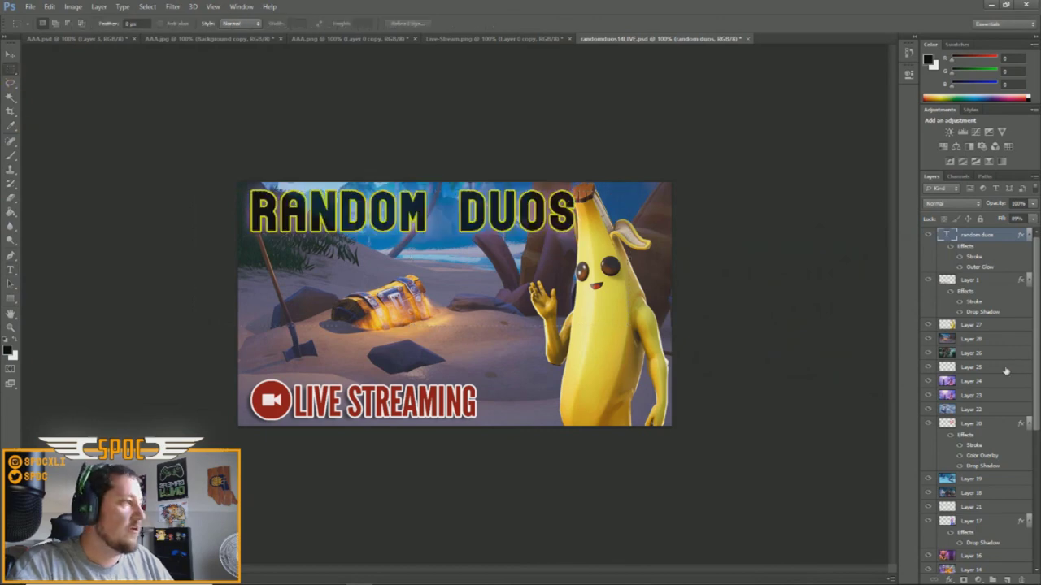
{"action": "left_click", "coordinate": [1033, 220]}
{"action": "left_click_drag", "start_coordinate": [1031, 237], "coordinate": [1025, 237]}
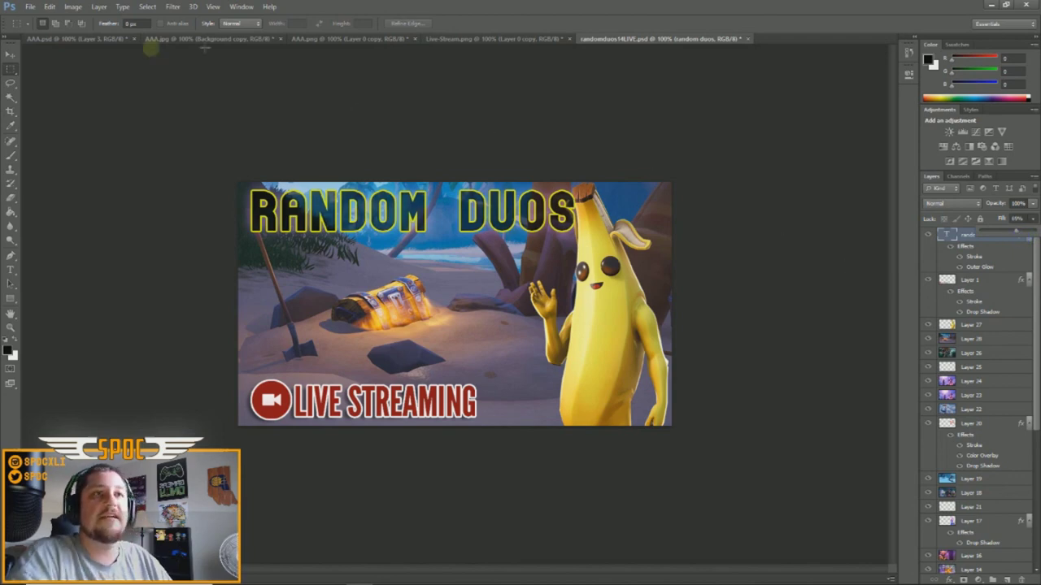
{"action": "left_click", "coordinate": [85, 41]}
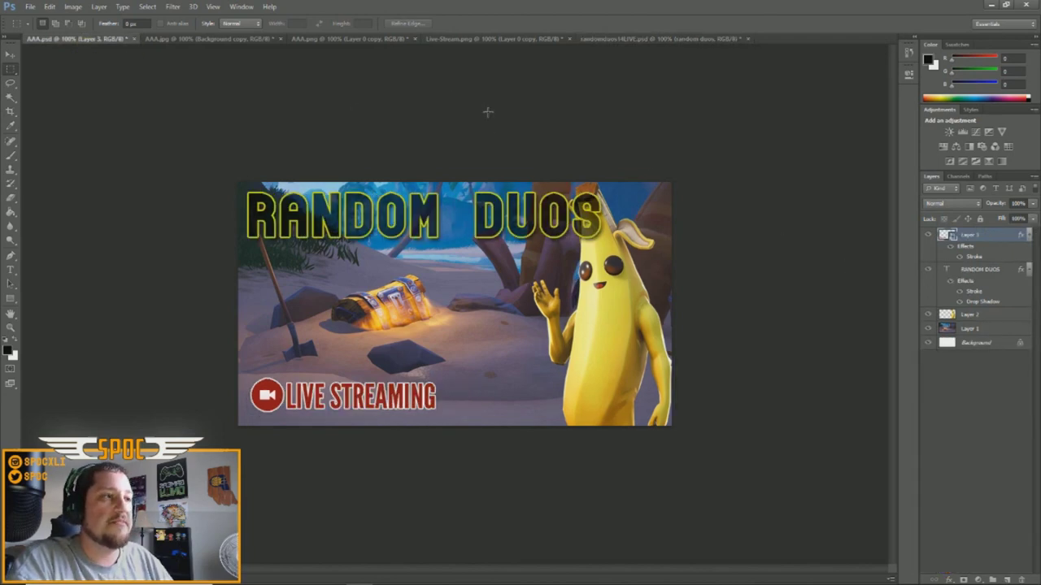
{"action": "left_click", "coordinate": [662, 40]}
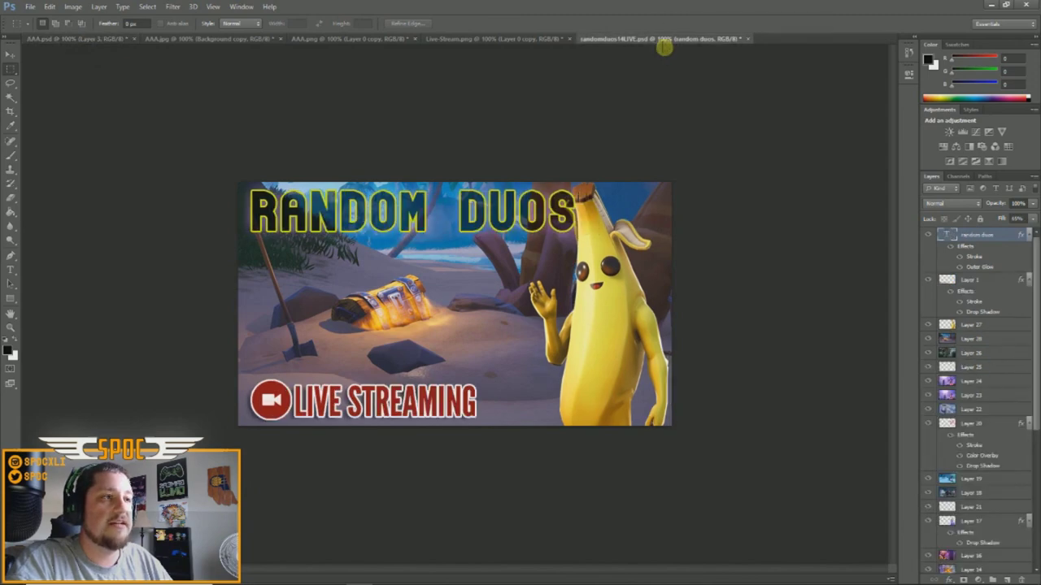
{"action": "left_click", "coordinate": [97, 41]}
{"action": "left_click", "coordinate": [653, 41]}
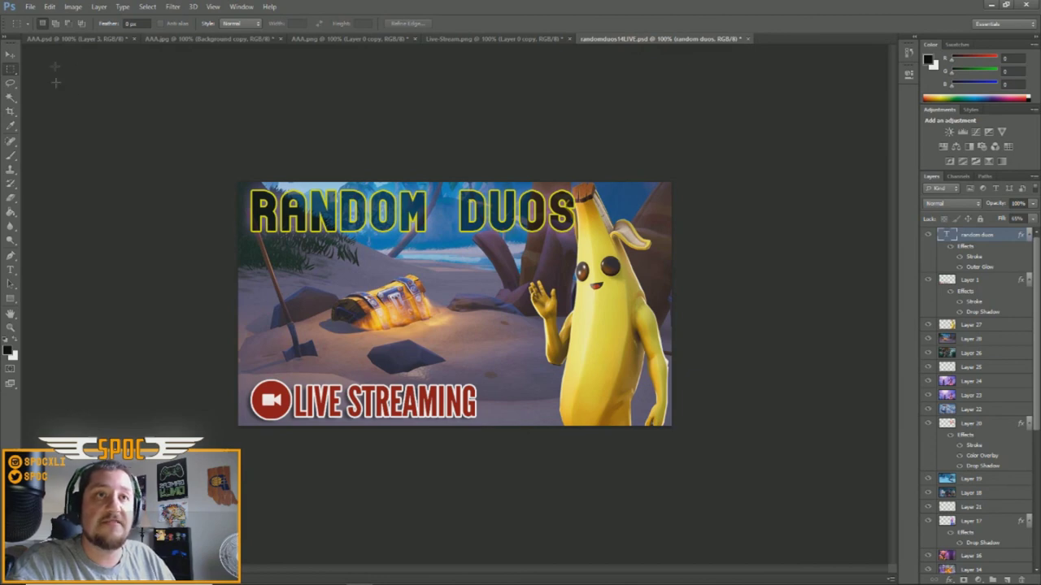
{"action": "left_click", "coordinate": [69, 40]}
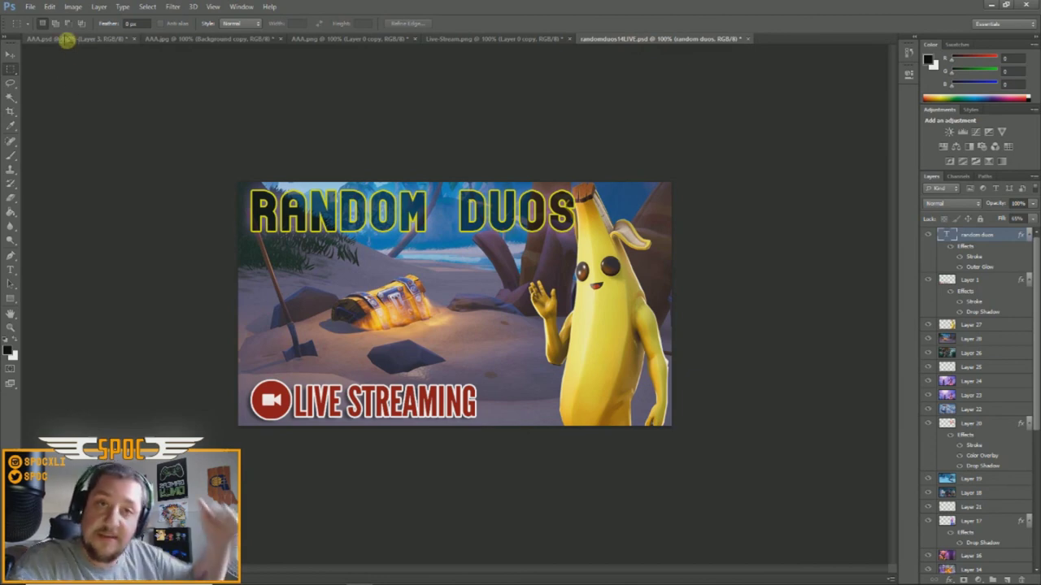